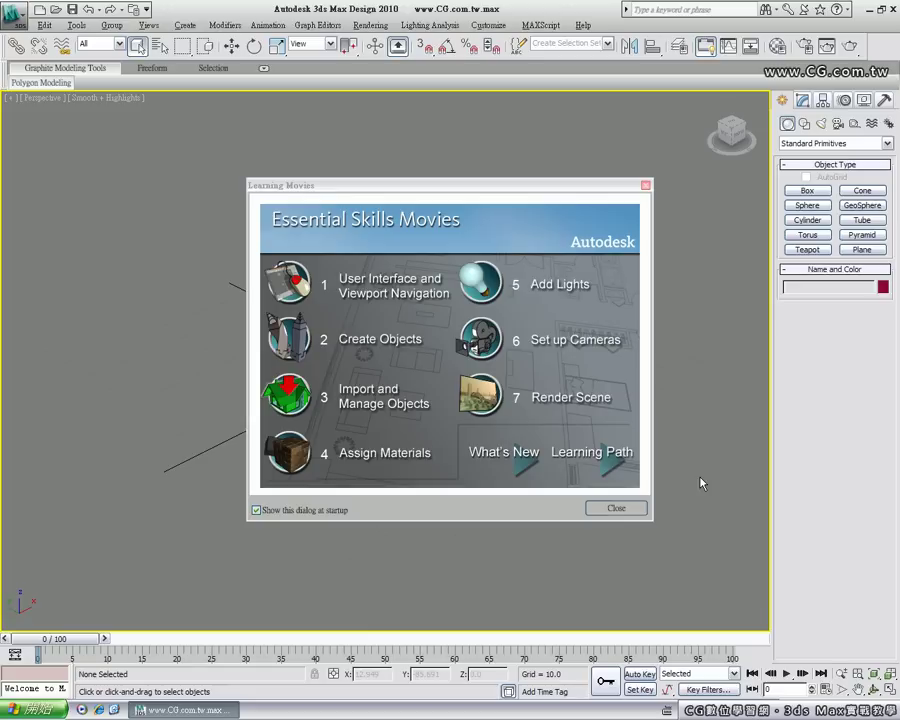
# Close the Learning Movies welcome window, keeping 'Show this dialog at startup' enabled
pyautogui.click(320, 207)
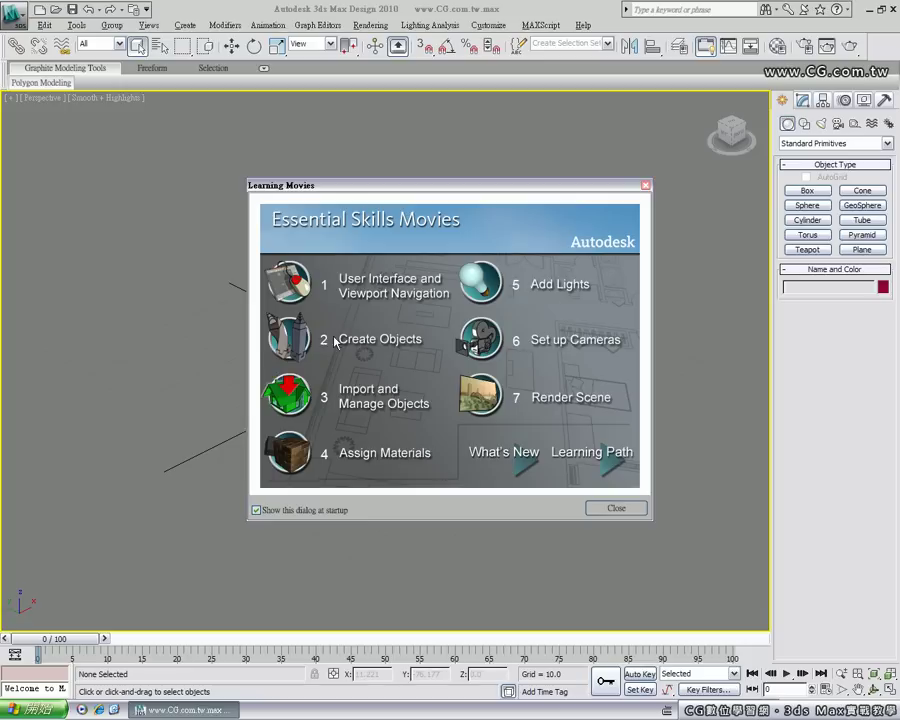
pyautogui.click(336, 512)
pyautogui.click(295, 512)
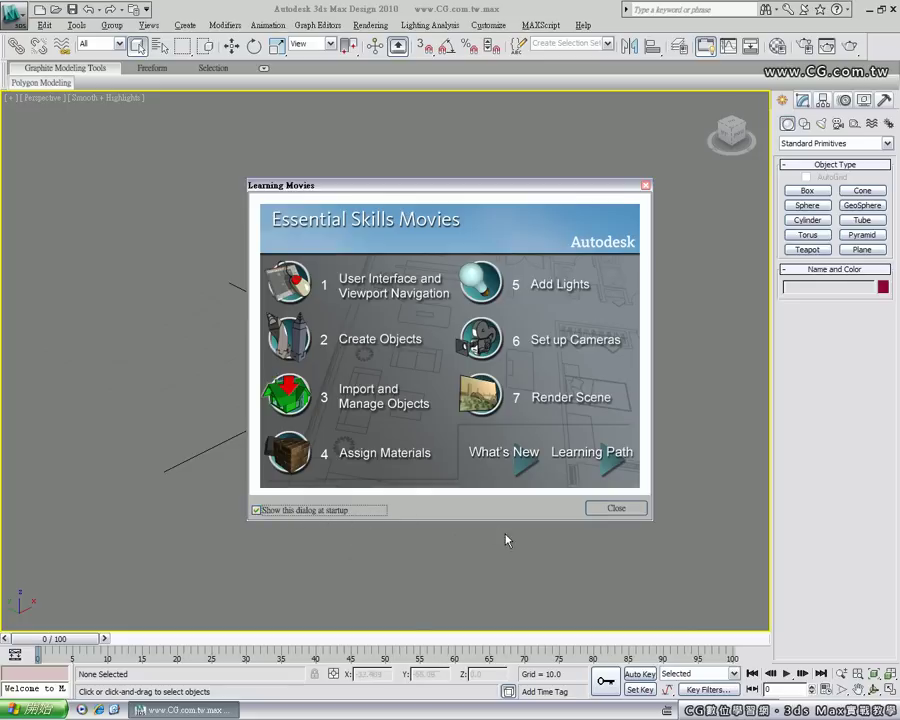
pyautogui.click(616, 509)
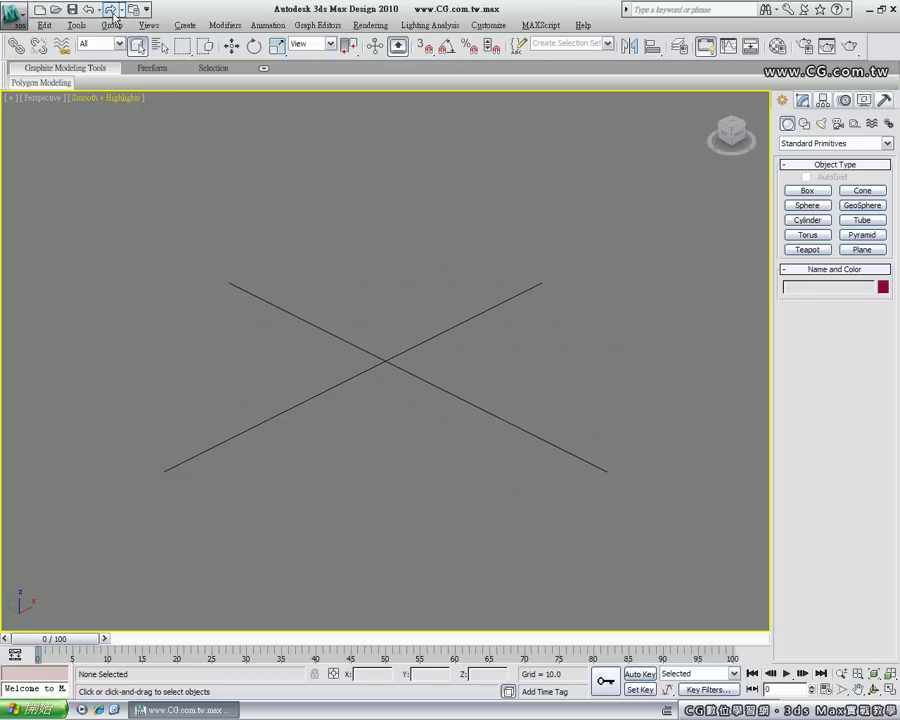
pyautogui.click(18, 18)
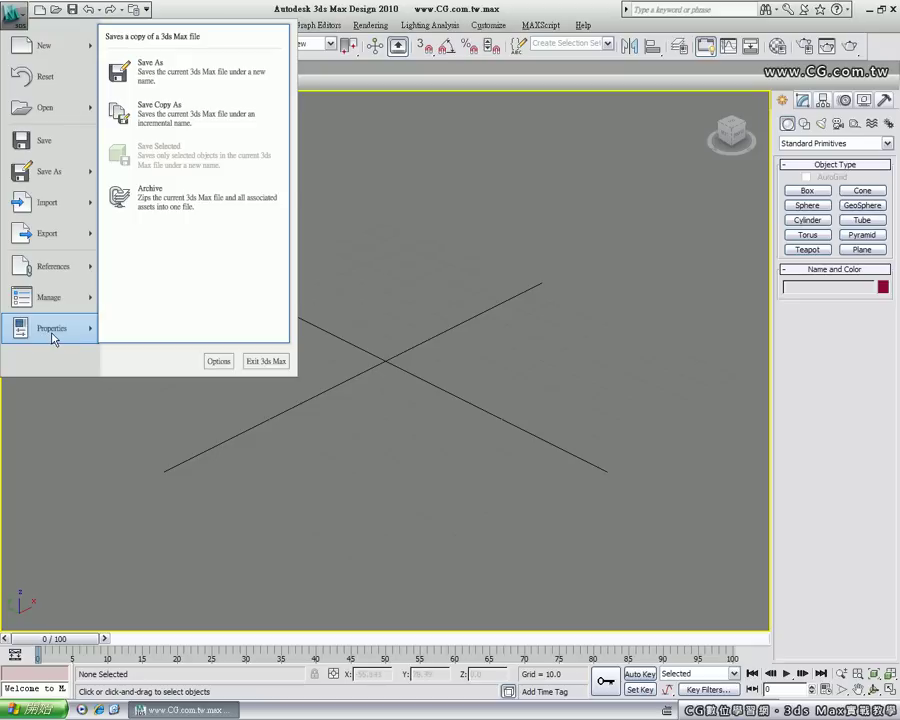
pyautogui.moveTo(50, 328)
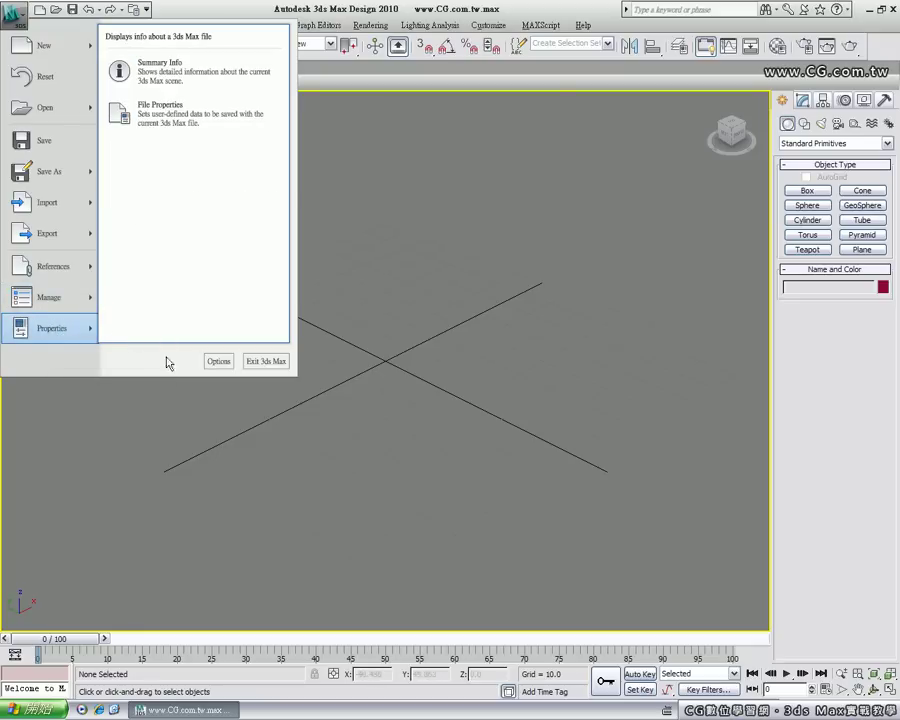
pyautogui.click(220, 367)
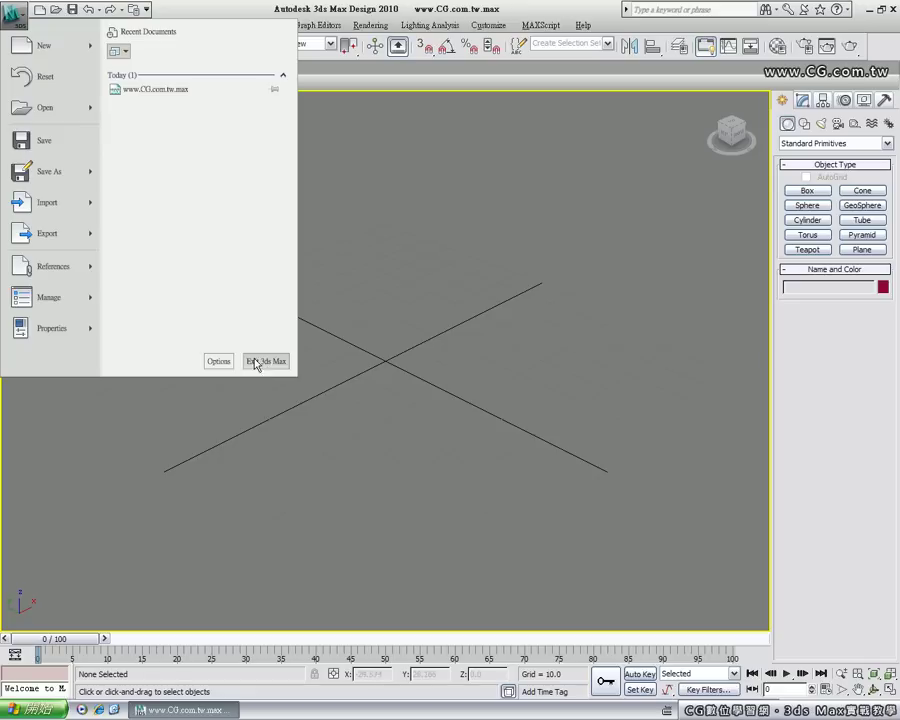
pyautogui.click(338, 172)
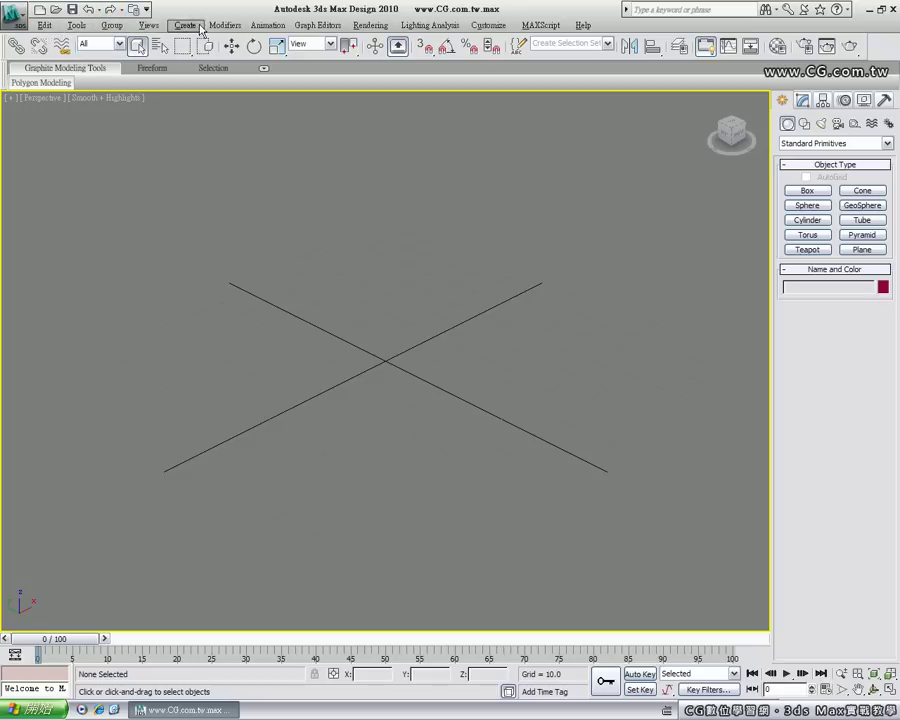
pyautogui.click(45, 27)
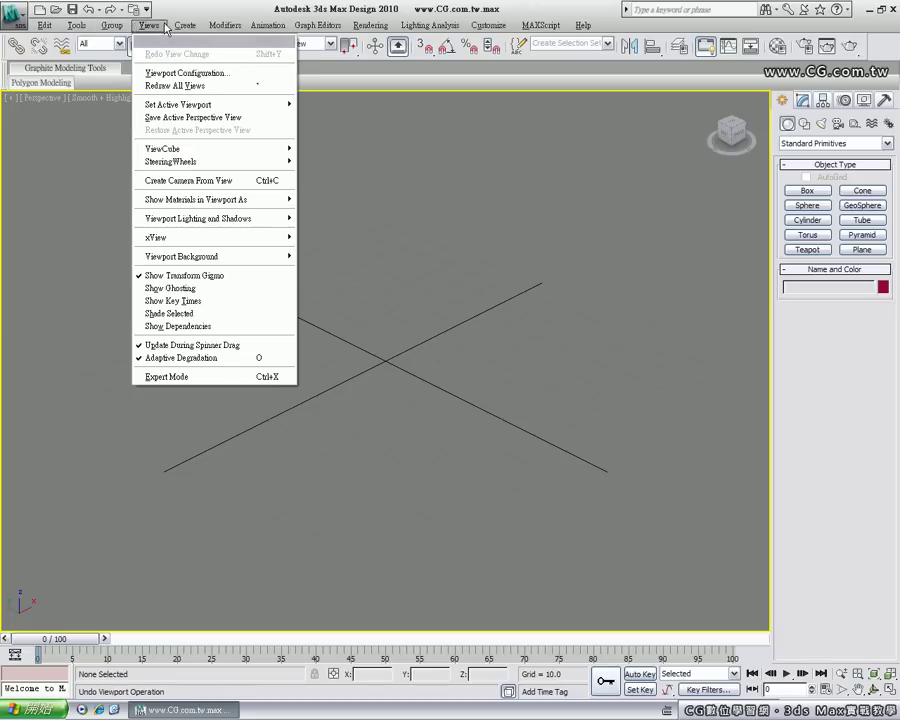
pyautogui.click(112, 26)
pyautogui.click(112, 26)
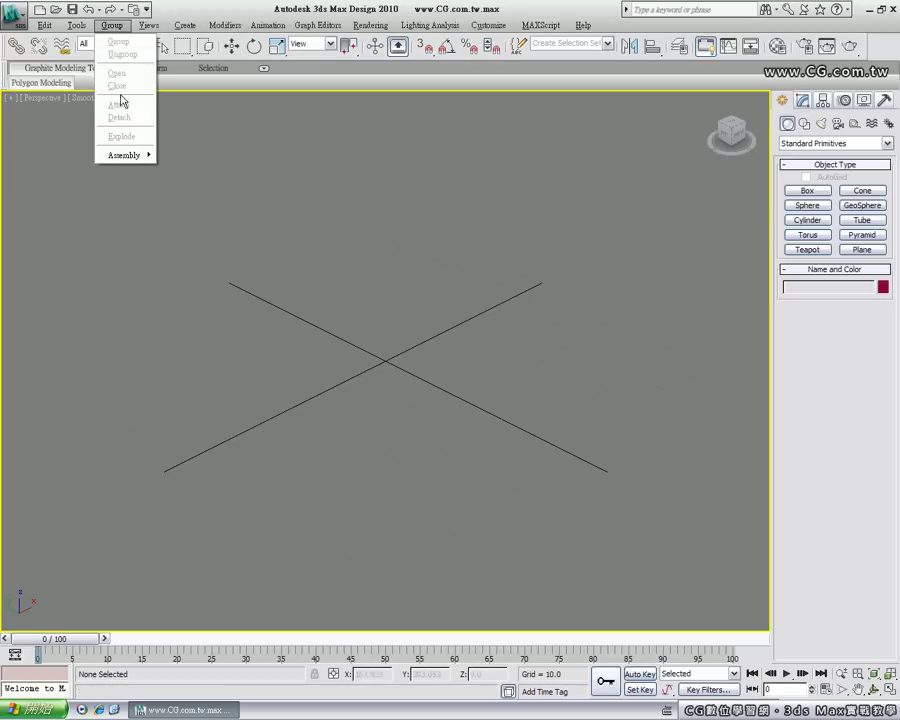
pyautogui.click(181, 8)
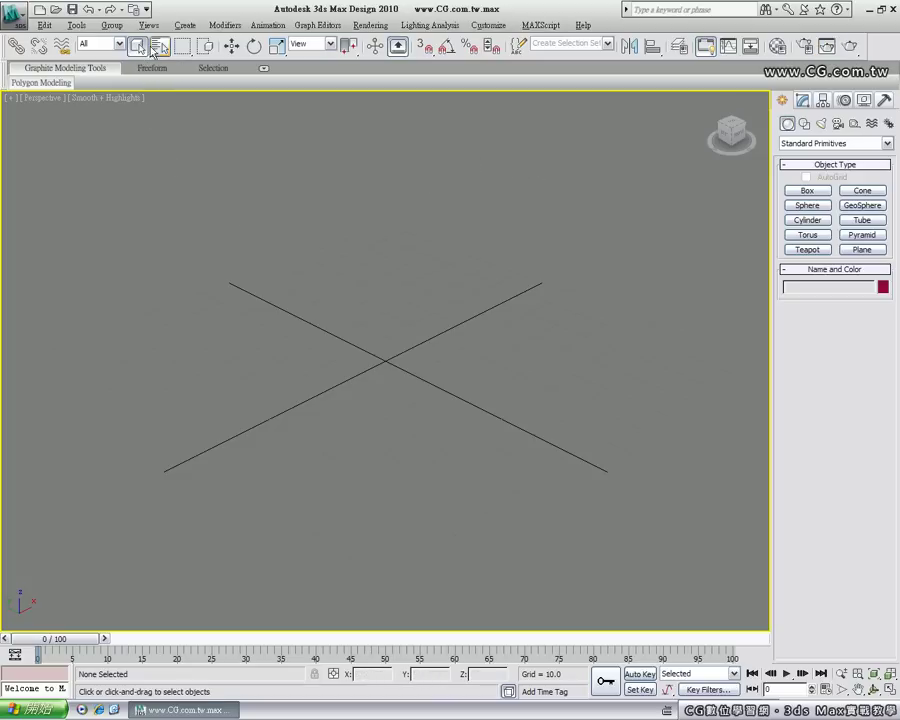
pyautogui.press('w')
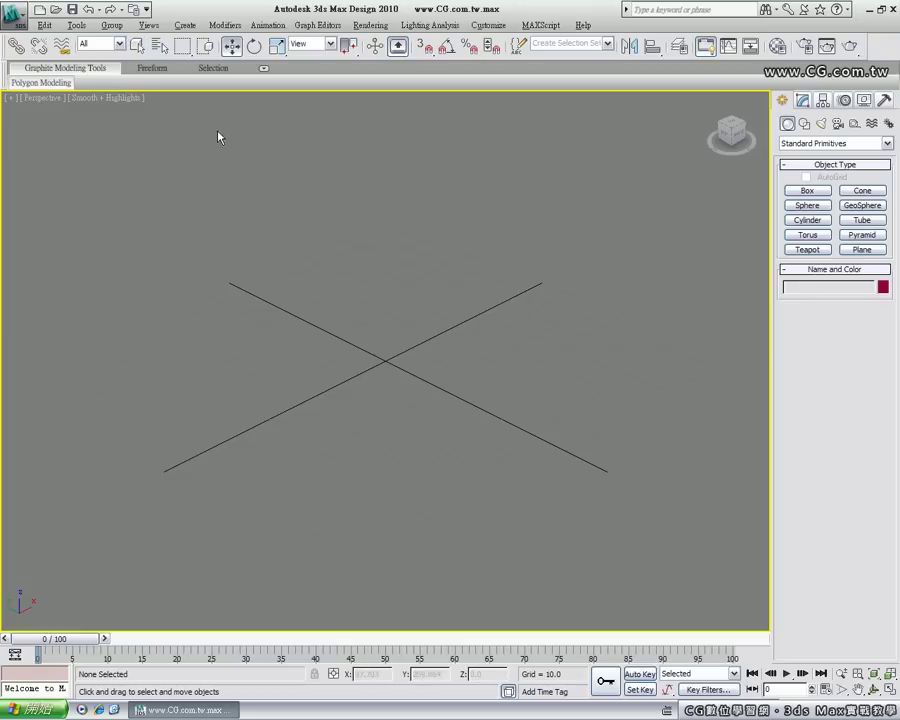
pyautogui.press('e')
pyautogui.press('r')
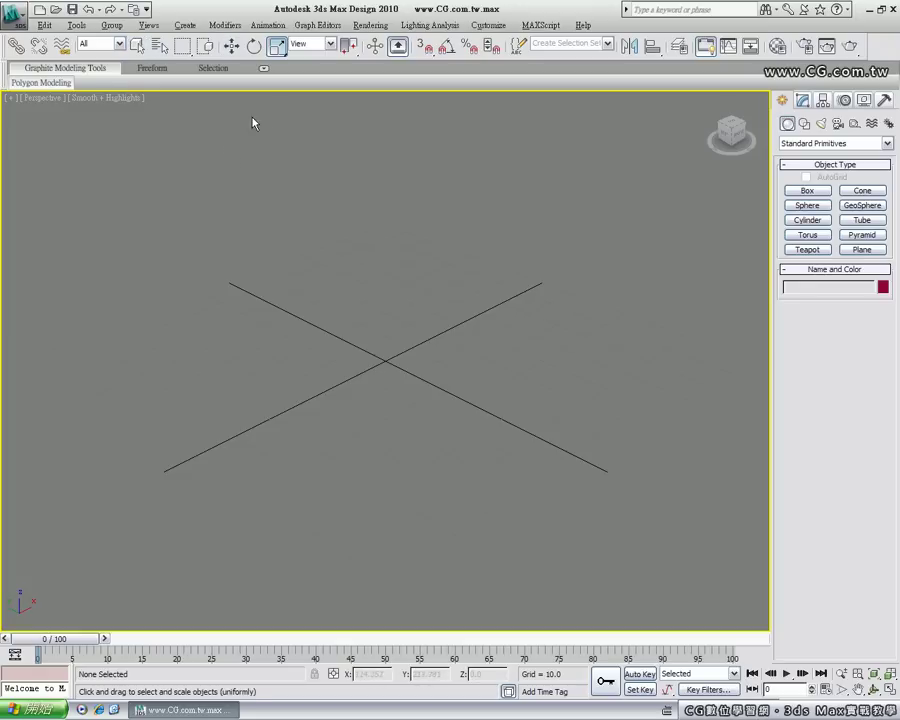
pyautogui.press('w')
pyautogui.press('e')
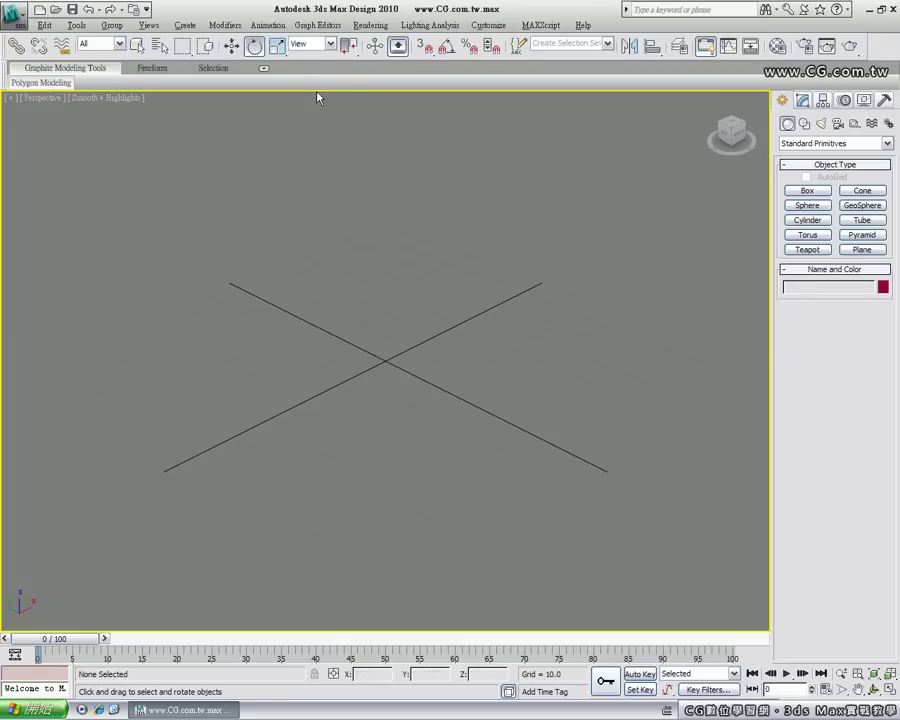
pyautogui.press('r')
pyautogui.press('q')
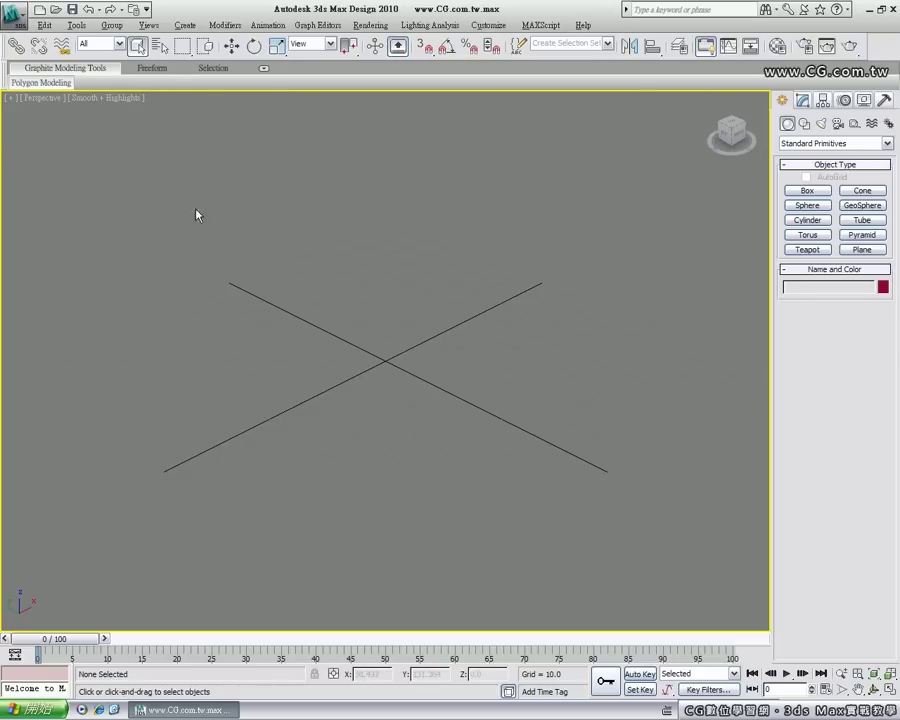
pyautogui.click(34, 93)
pyautogui.moveTo(41, 82)
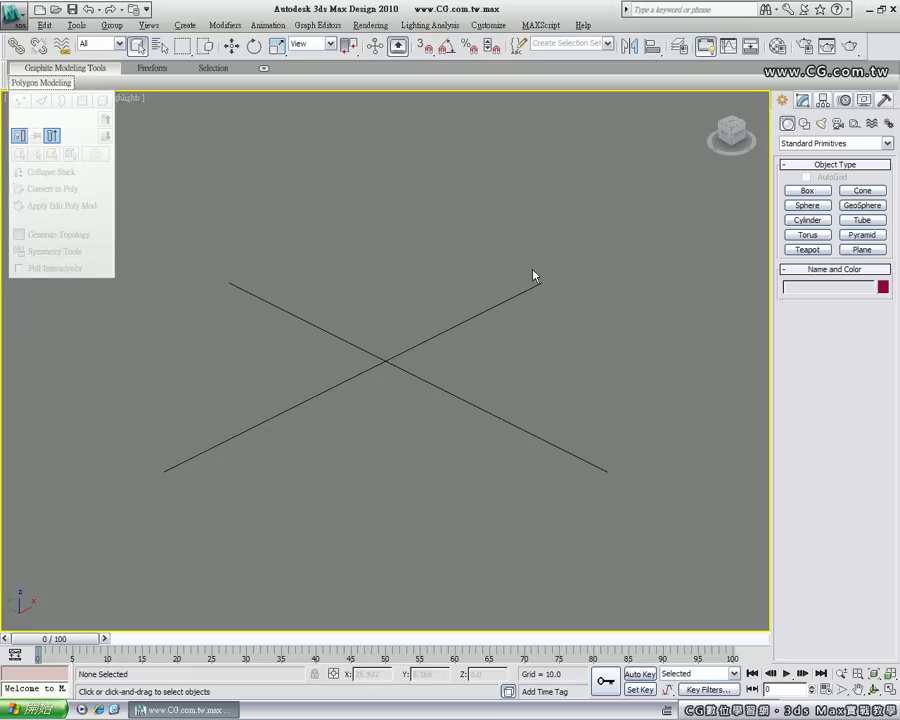
pyautogui.click(520, 275)
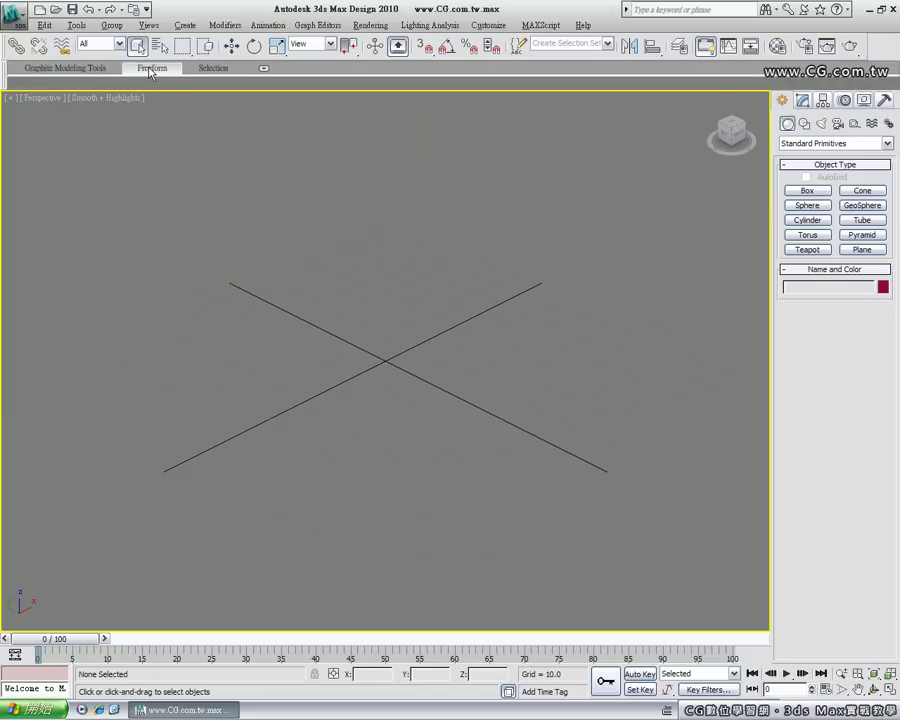
pyautogui.click(96, 74)
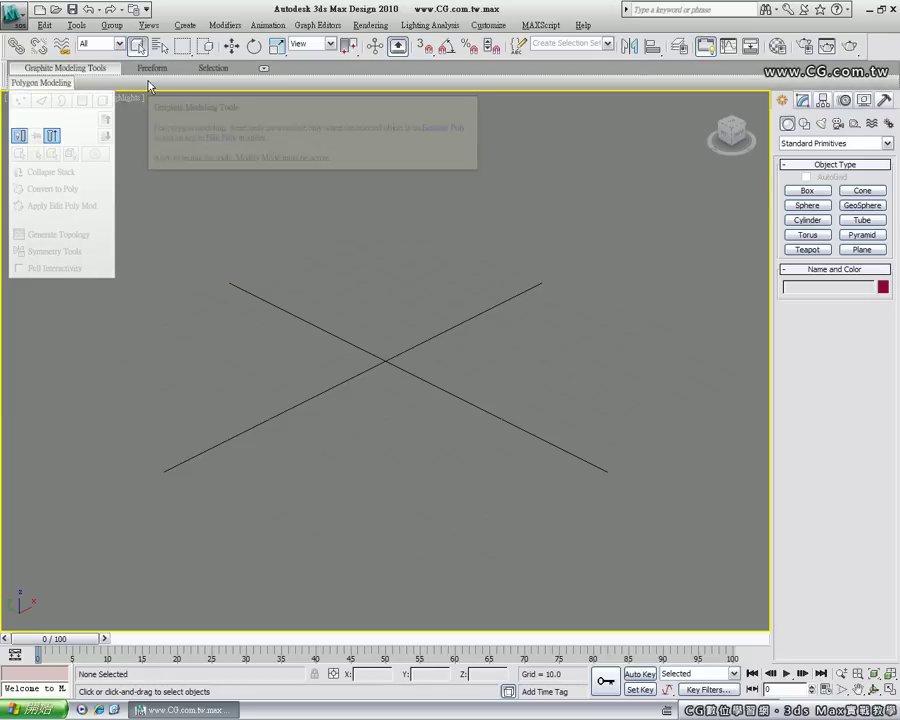
pyautogui.click(212, 69)
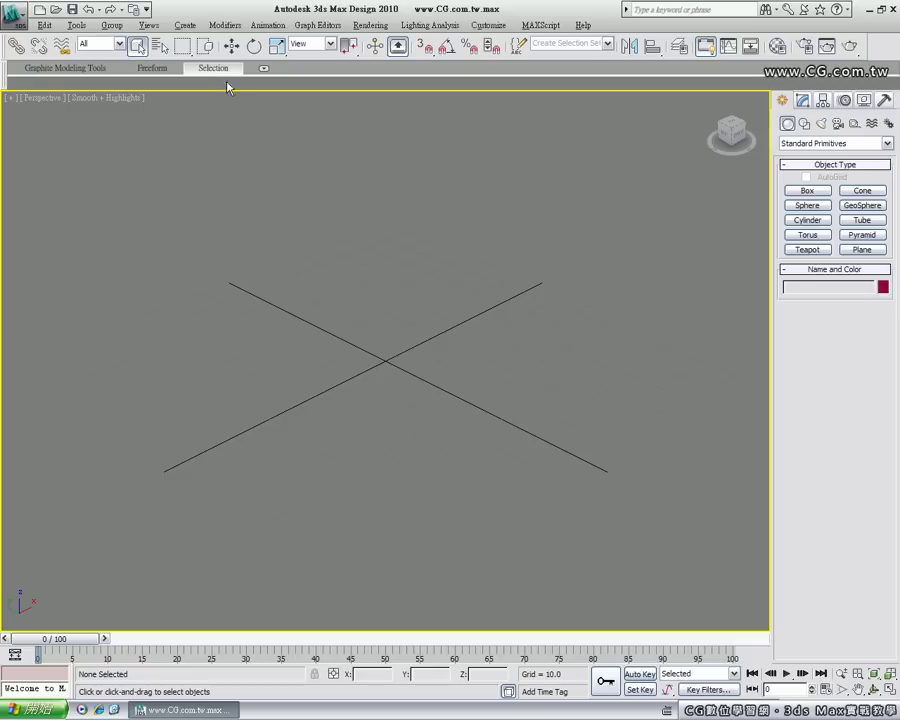
pyautogui.click(158, 70)
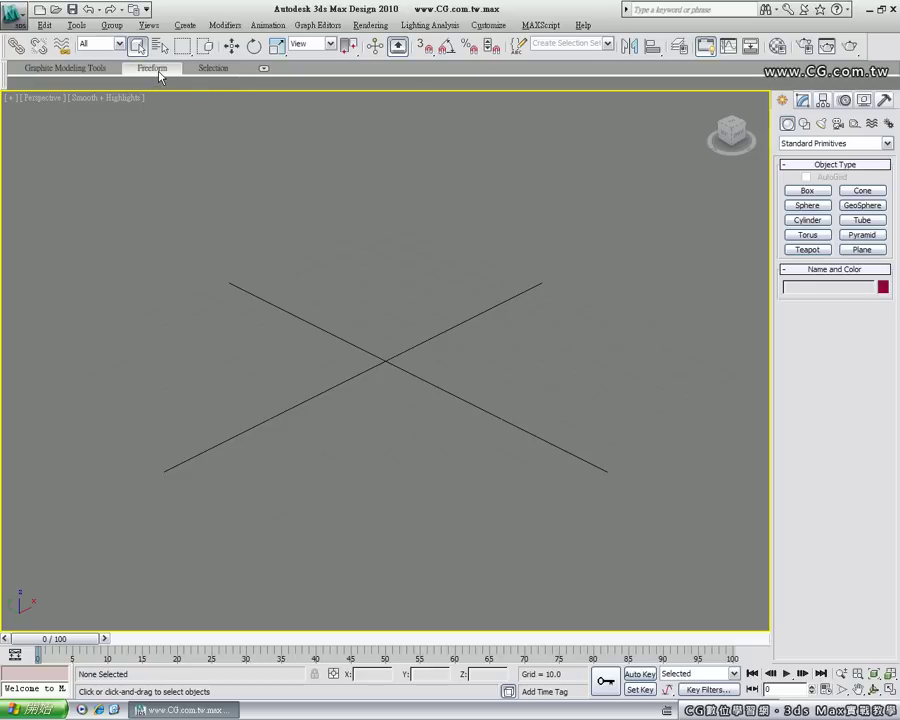
pyautogui.click(83, 70)
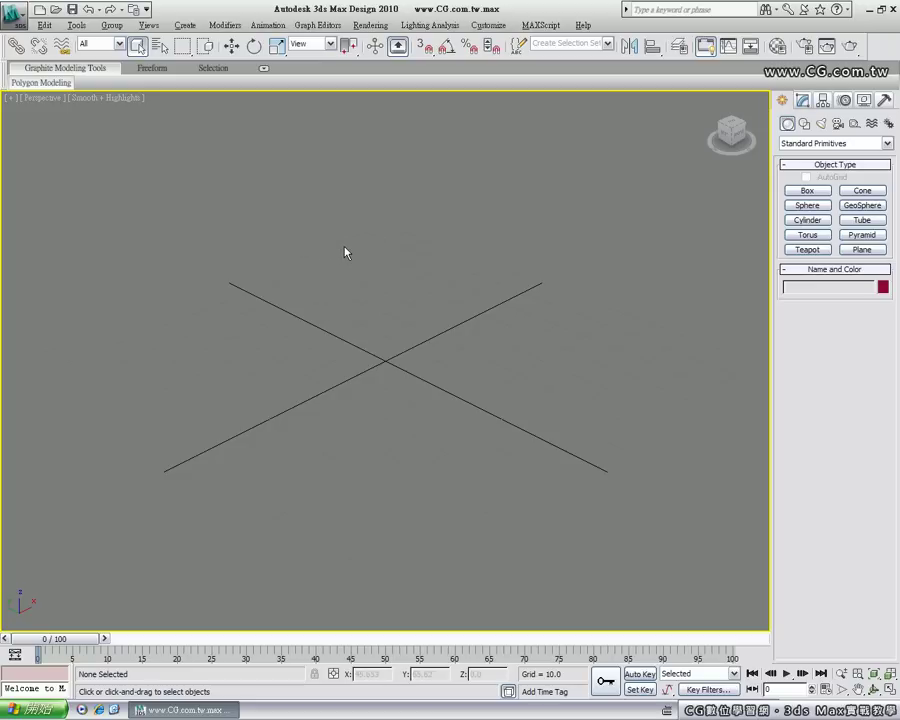
pyautogui.hotkey('alt', 'w')
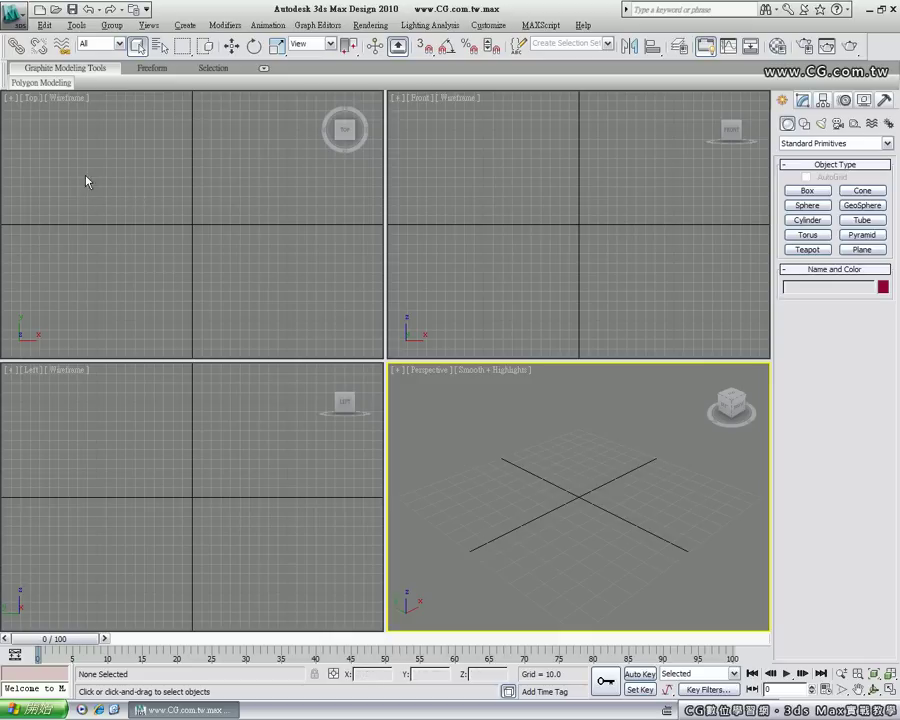
pyautogui.click(37, 113)
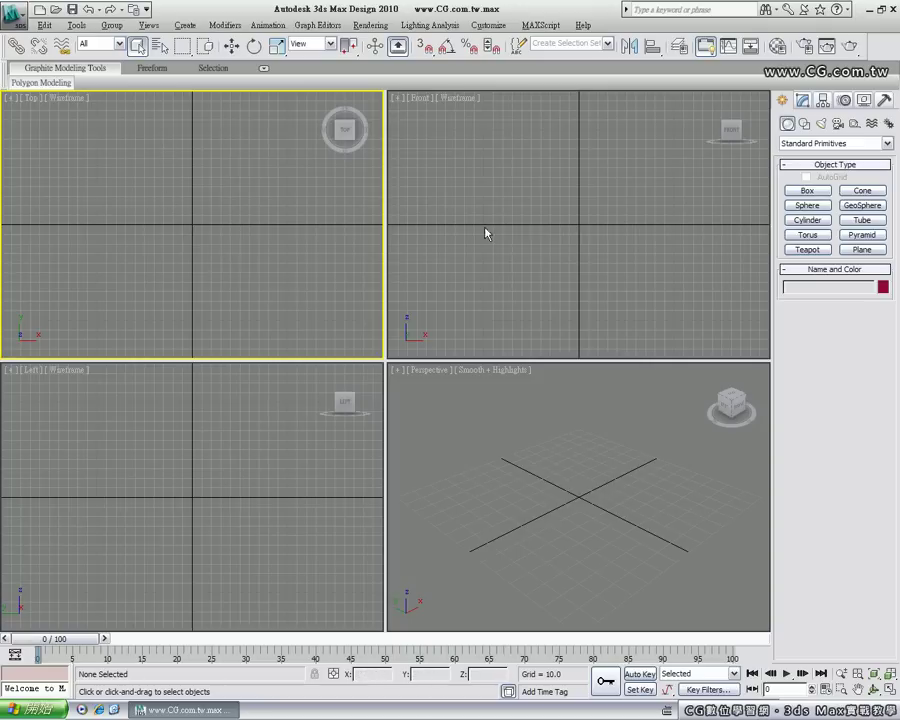
pyautogui.click(546, 221)
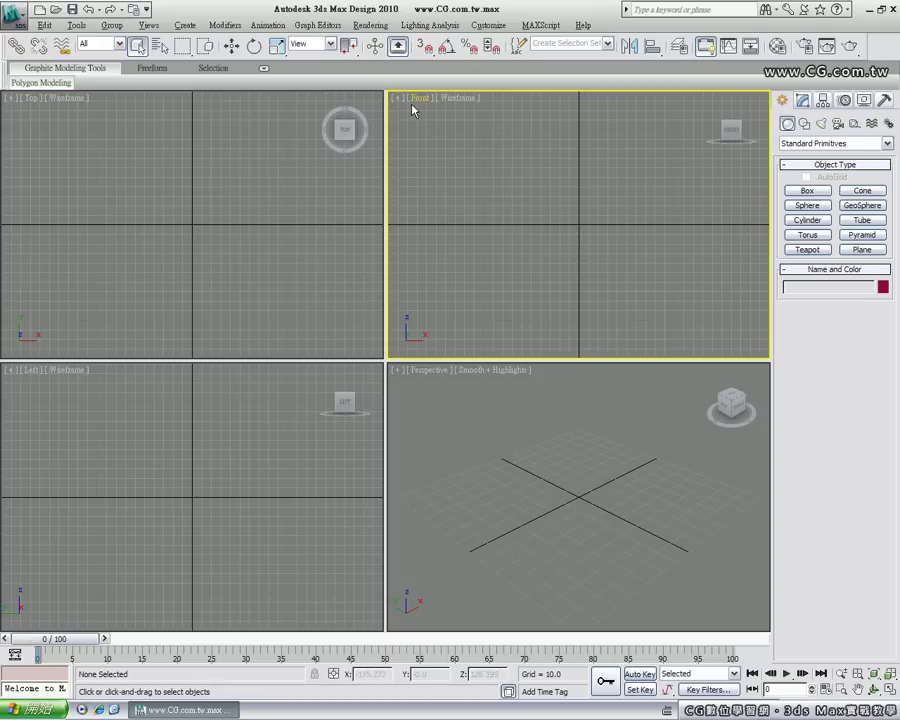
pyautogui.click(186, 429)
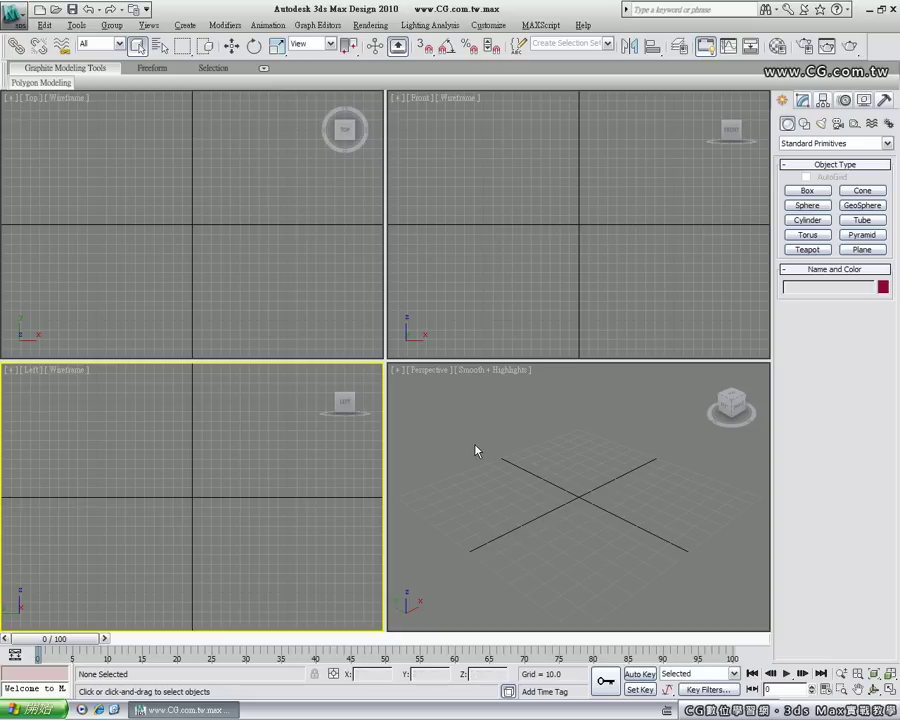
pyautogui.click(409, 404)
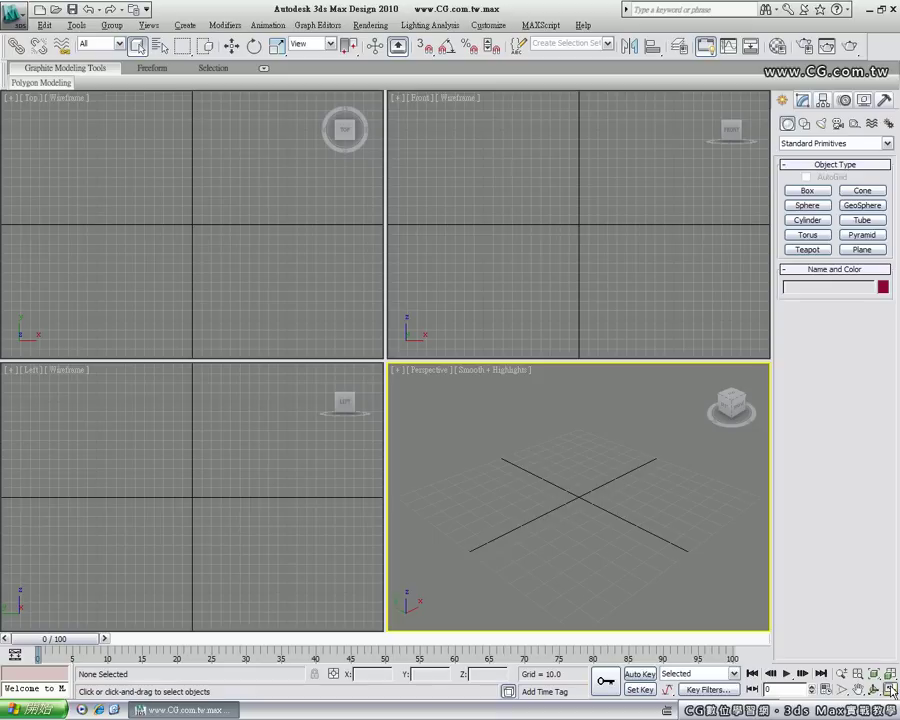
pyautogui.click(889, 689)
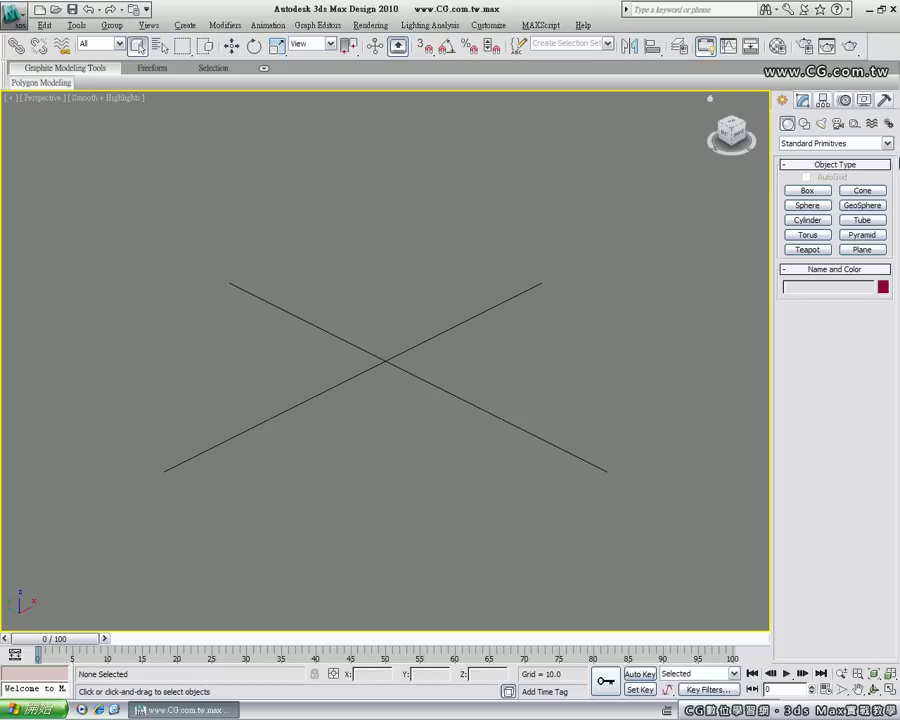
# Orbit via the ViewCube's Front and Top faces, return Home, and arm the Box tool
pyautogui.moveTo(730, 135)
pyautogui.moveTo(715, 155); pyautogui.dragTo(695, 152)
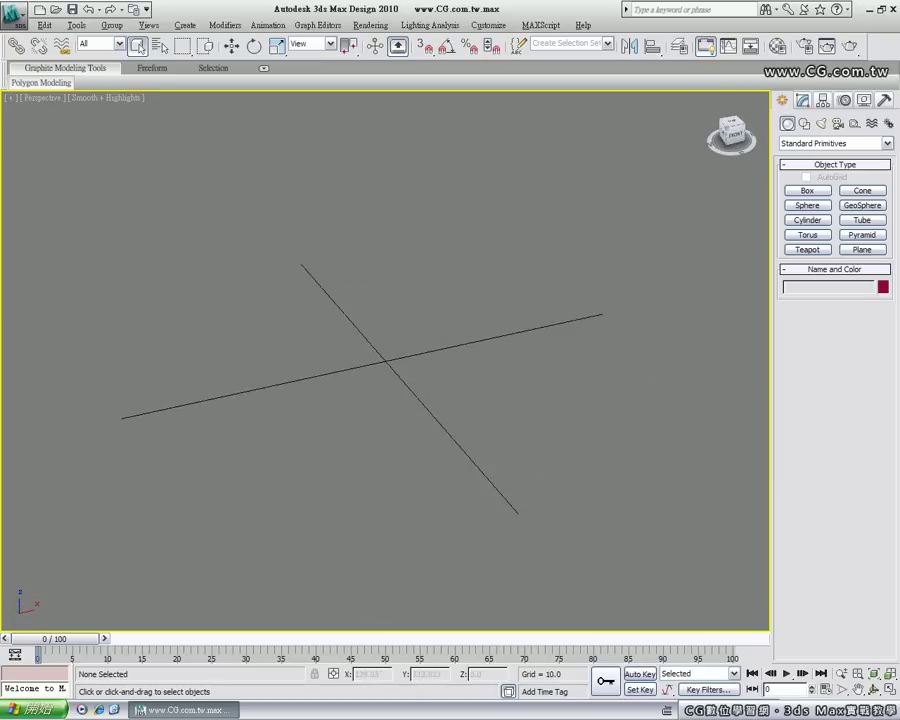
pyautogui.click(735, 125)
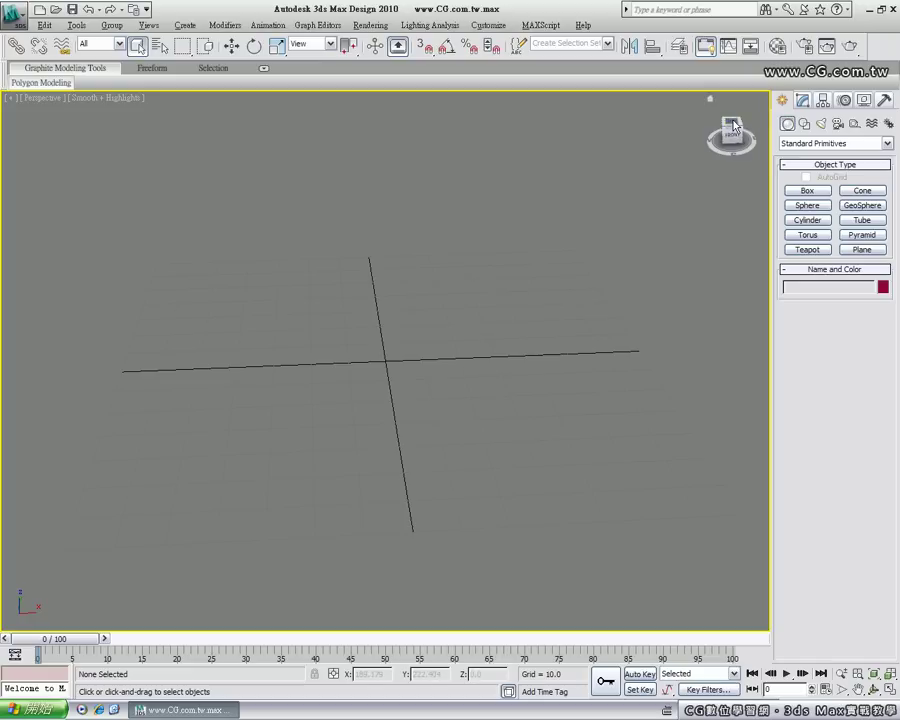
pyautogui.click(733, 124)
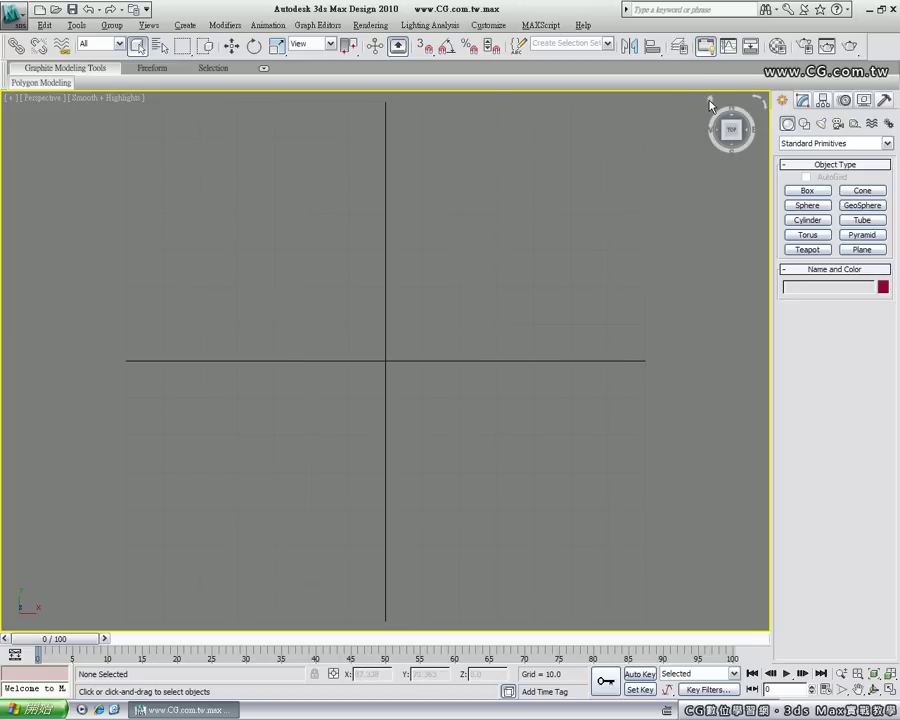
pyautogui.click(710, 105)
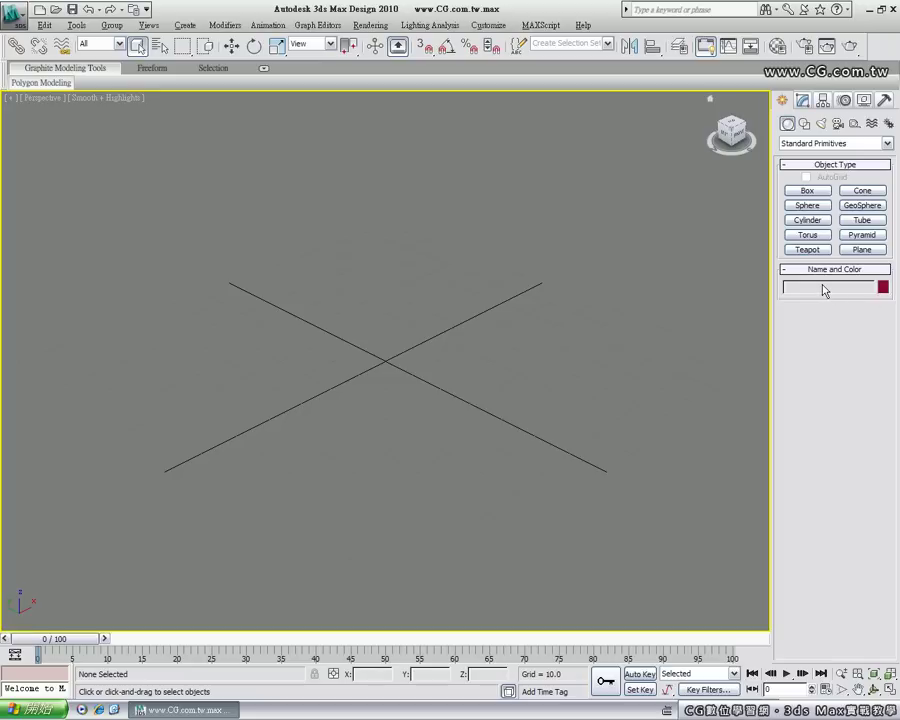
pyautogui.click(810, 190)
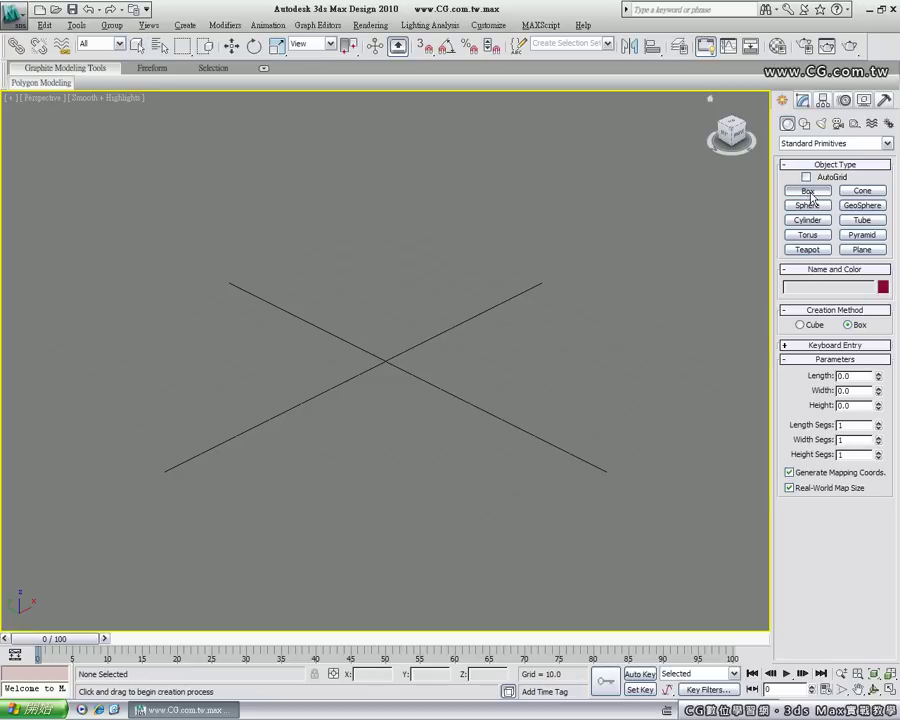
# With grid snaps on, draw a 40 x 40 x 30 box, then turn snaps off
pyautogui.press('s')
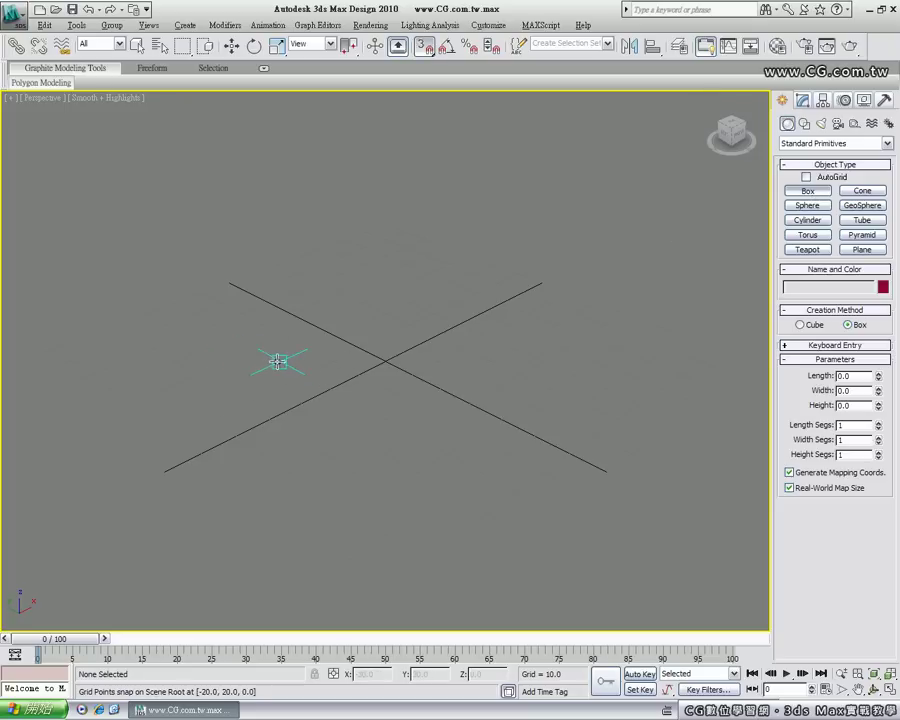
pyautogui.moveTo(281, 361); pyautogui.dragTo(484, 356)
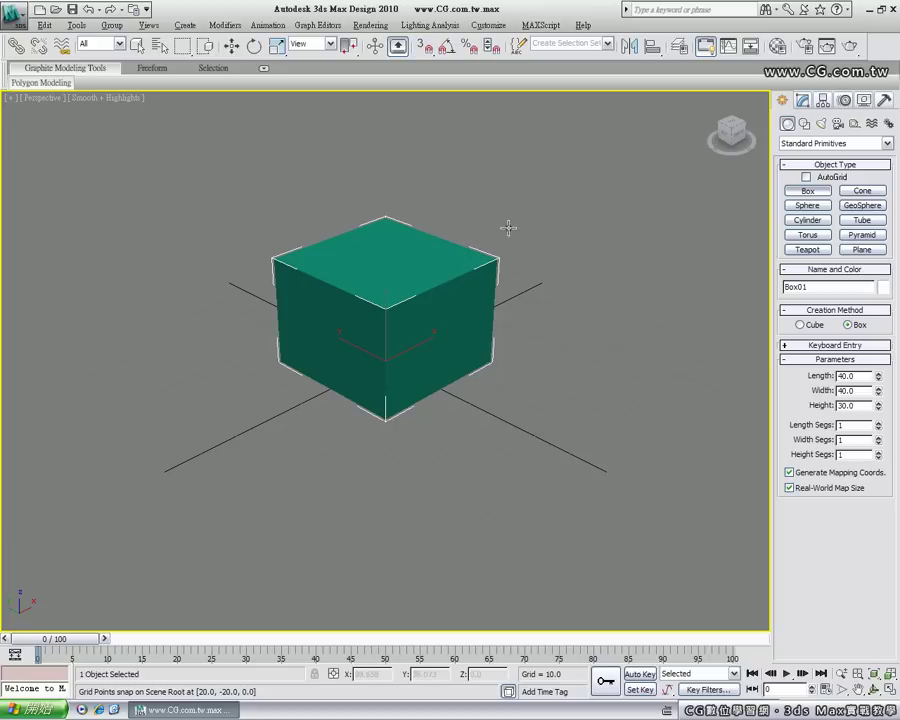
pyautogui.press('s')
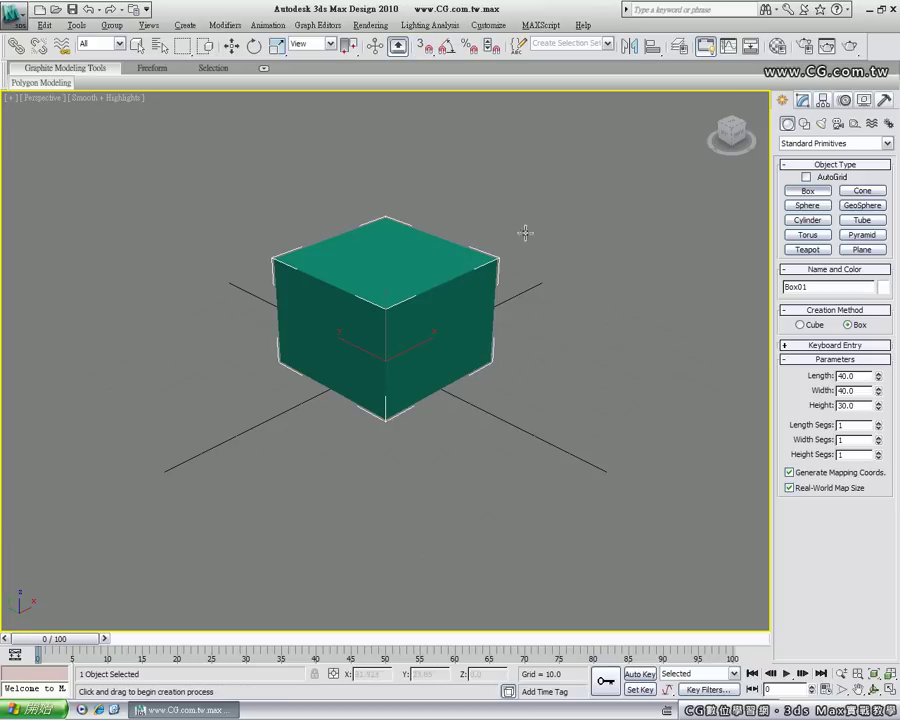
pyautogui.moveTo(731, 131)
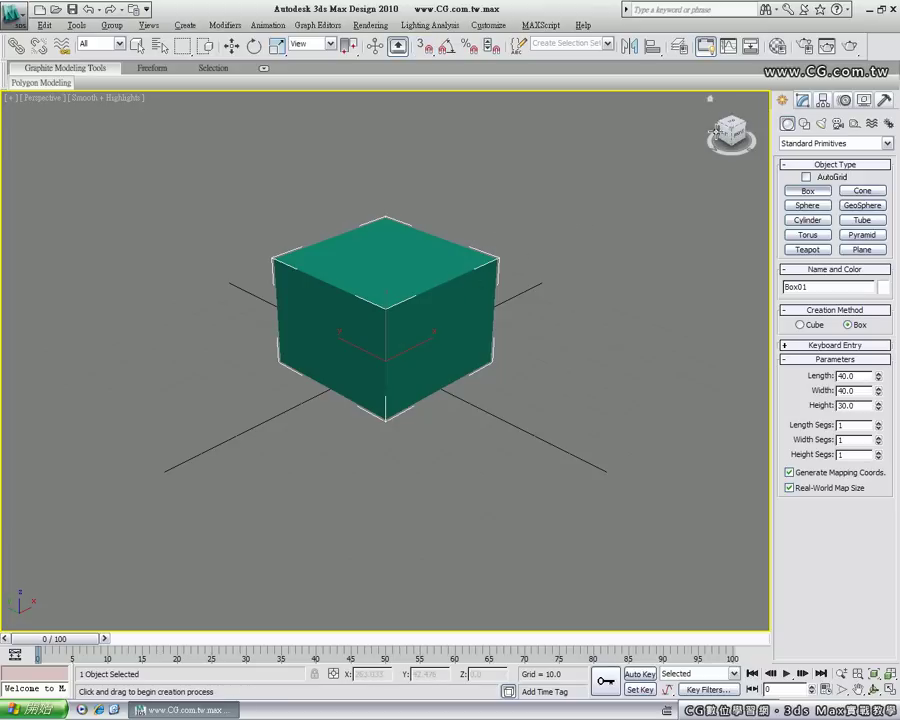
pyautogui.press('q')
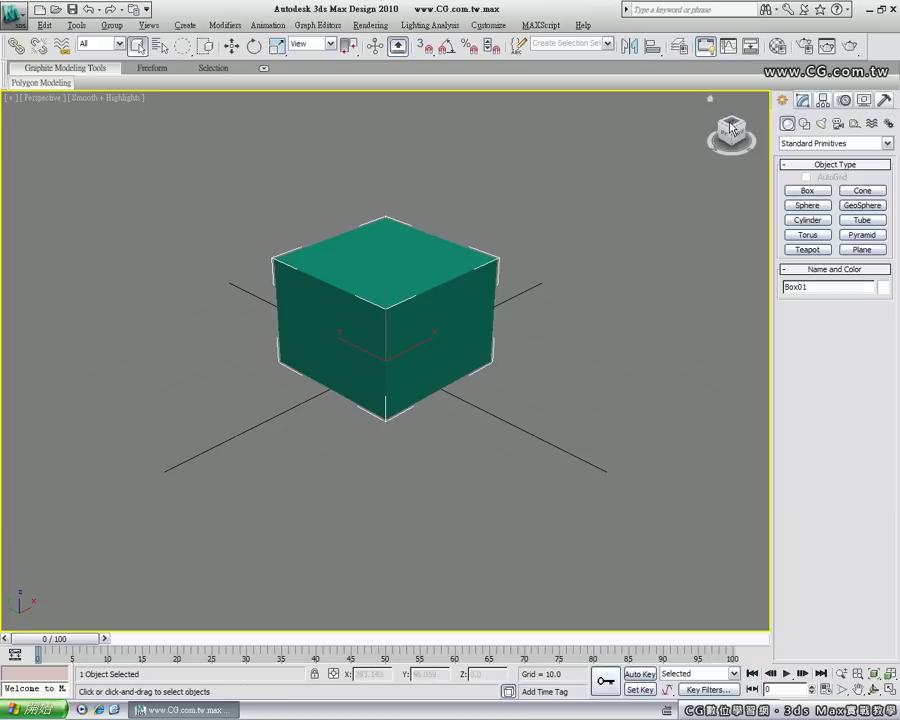
pyautogui.click(733, 127)
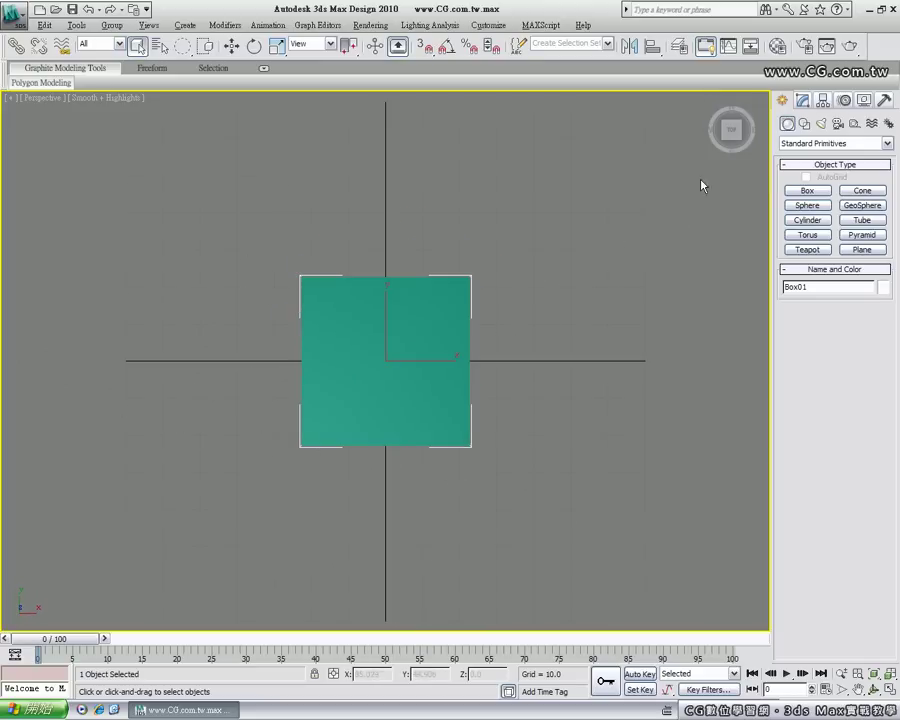
pyautogui.click(756, 131)
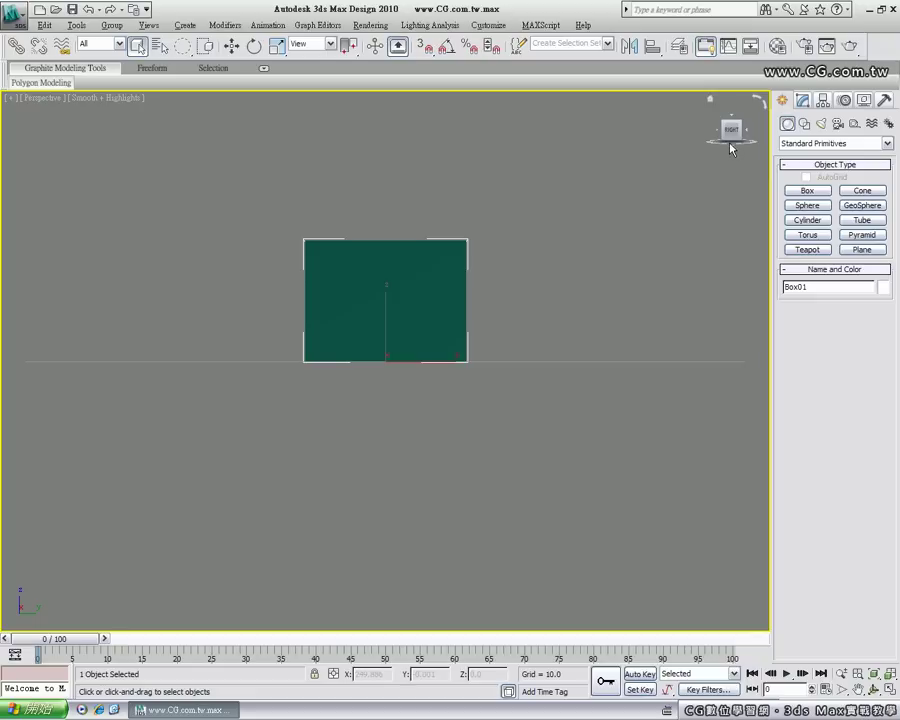
pyautogui.click(731, 126)
pyautogui.click(730, 134)
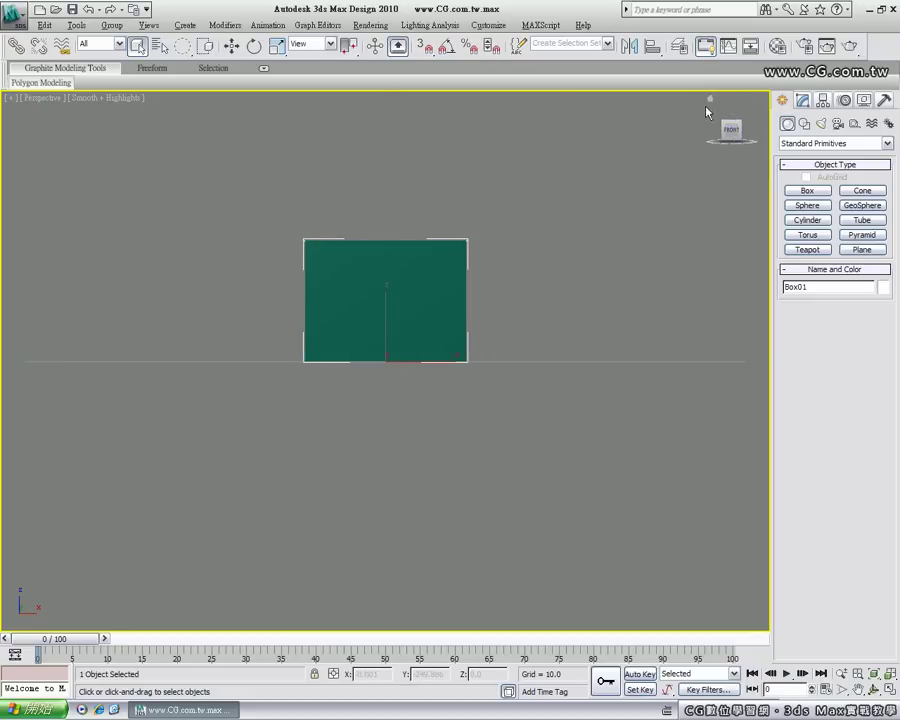
pyautogui.click(707, 101)
pyautogui.click(707, 101)
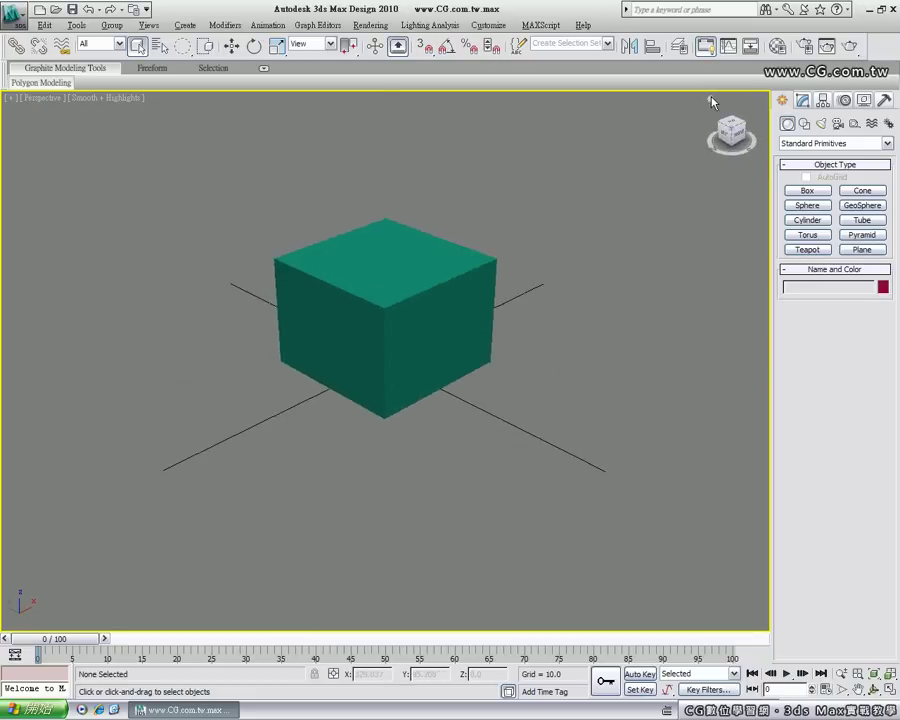
pyautogui.click(480, 255)
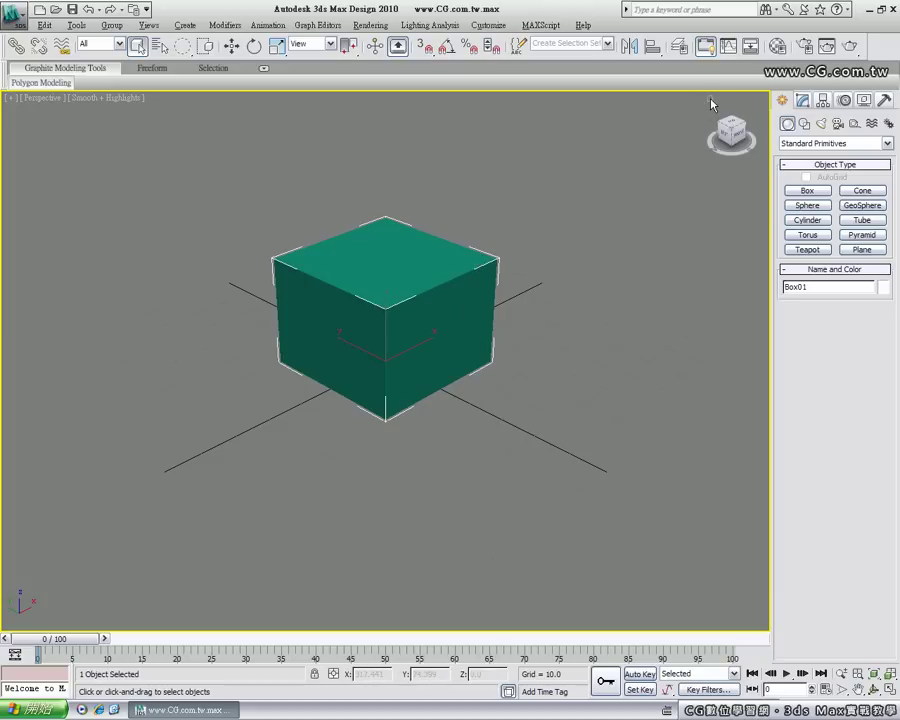
pyautogui.click(745, 135)
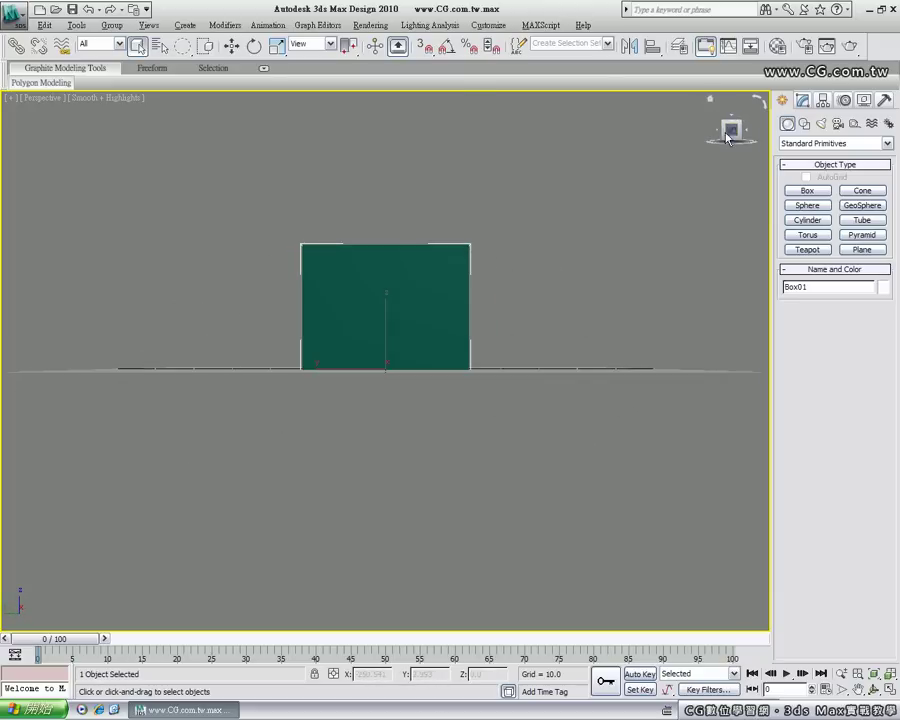
pyautogui.click(745, 135)
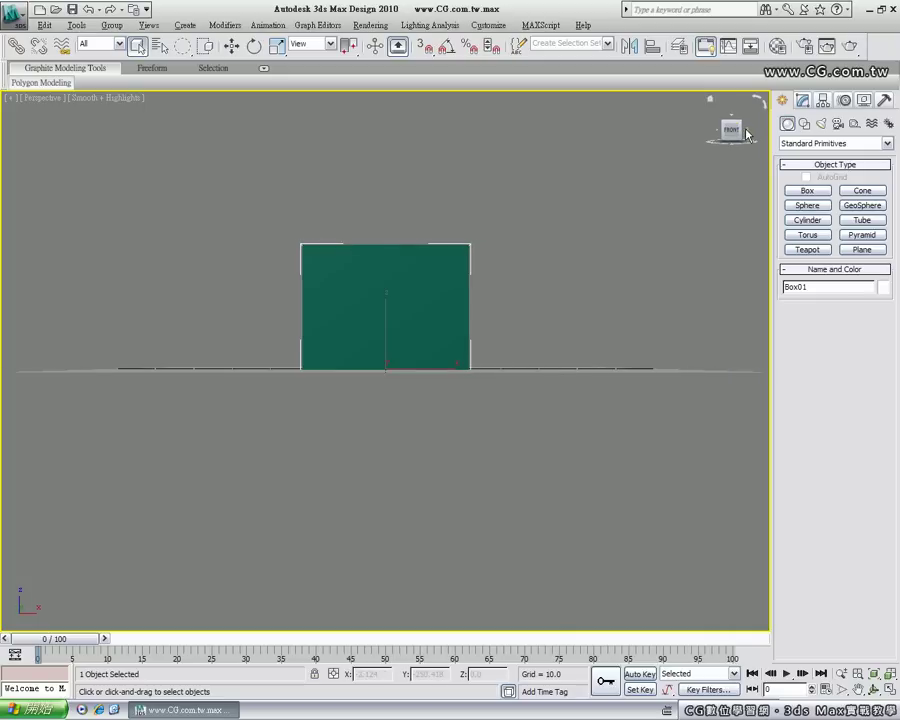
pyautogui.click(745, 135)
pyautogui.click(745, 135)
pyautogui.click(711, 100)
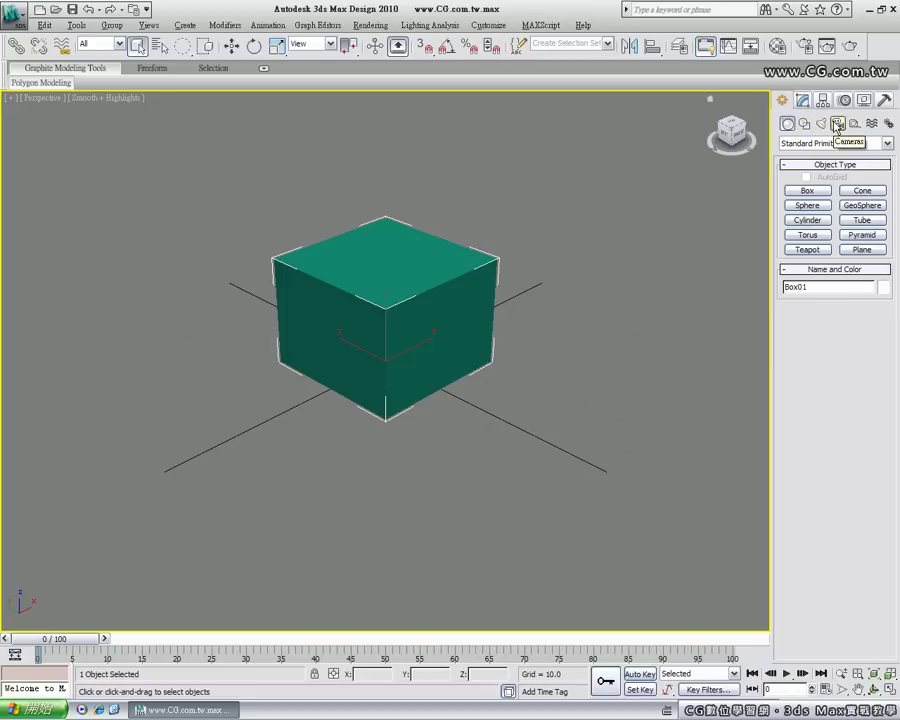
pyautogui.click(803, 100)
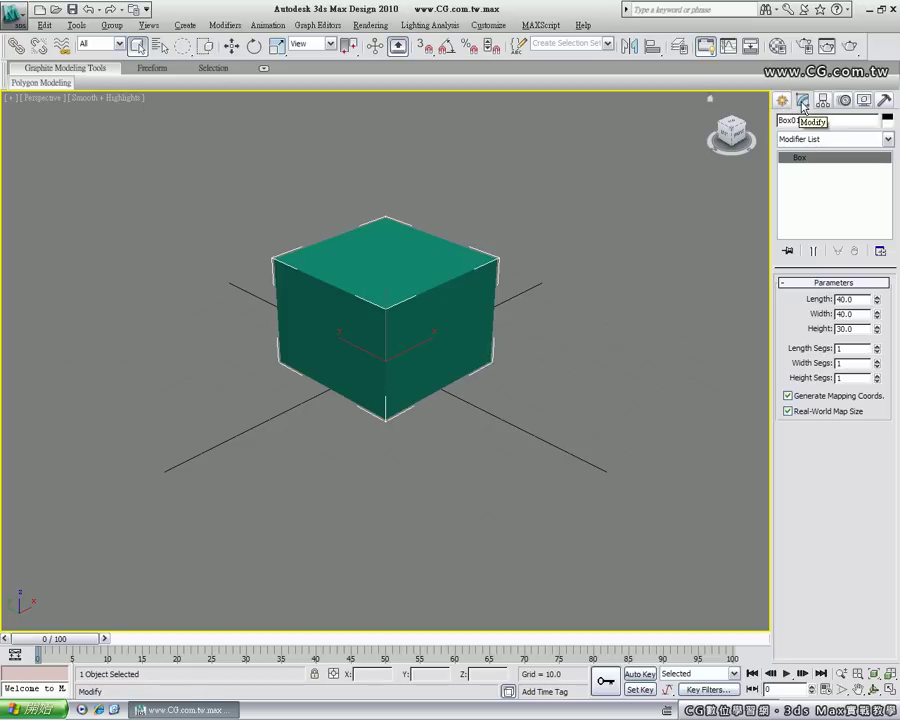
pyautogui.click(822, 101)
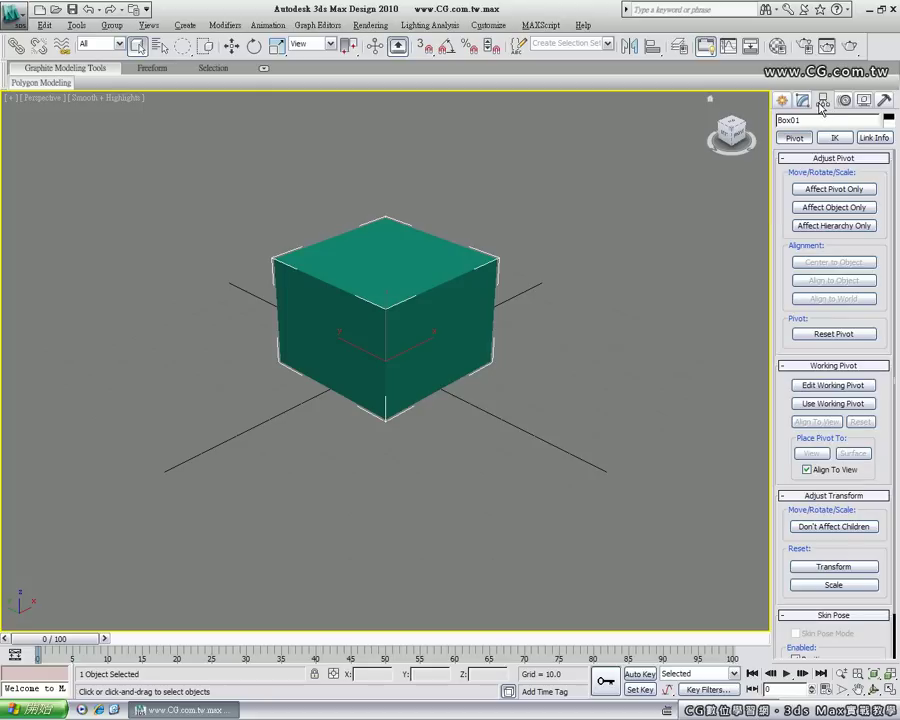
pyautogui.click(842, 104)
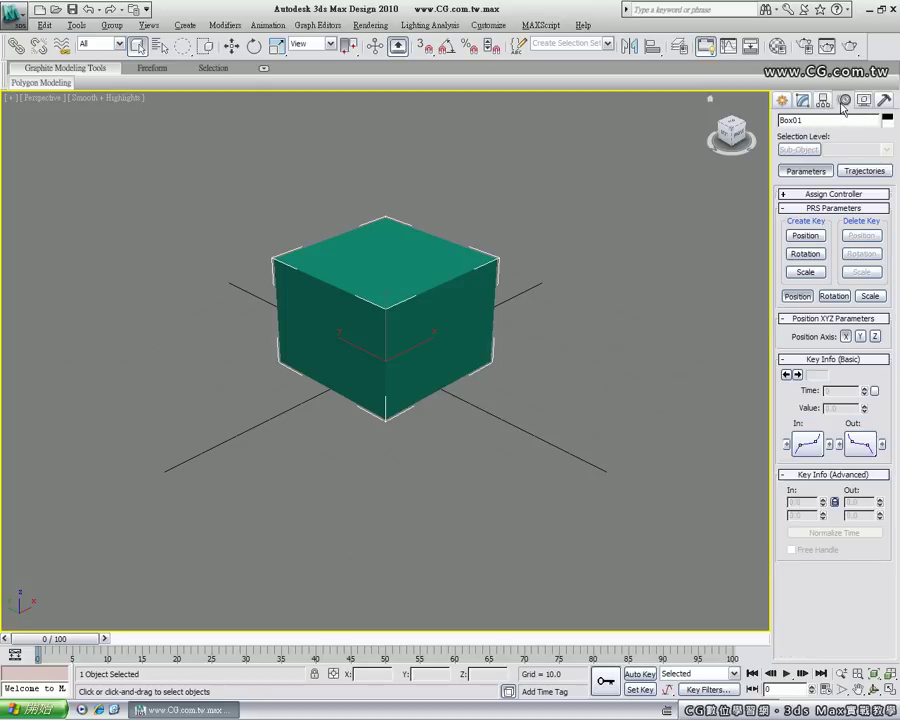
pyautogui.click(864, 101)
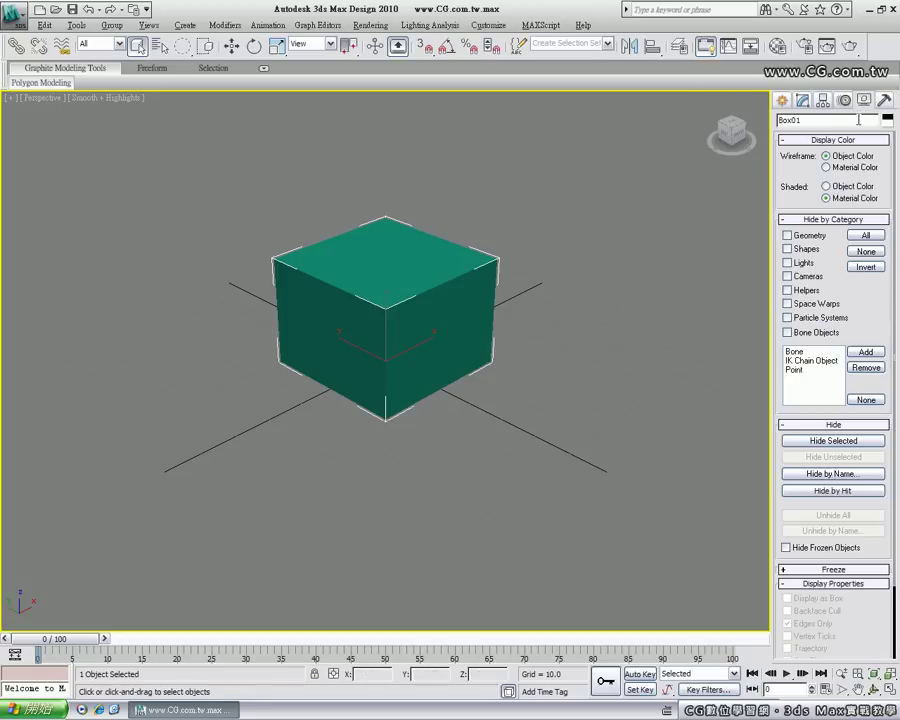
pyautogui.click(884, 103)
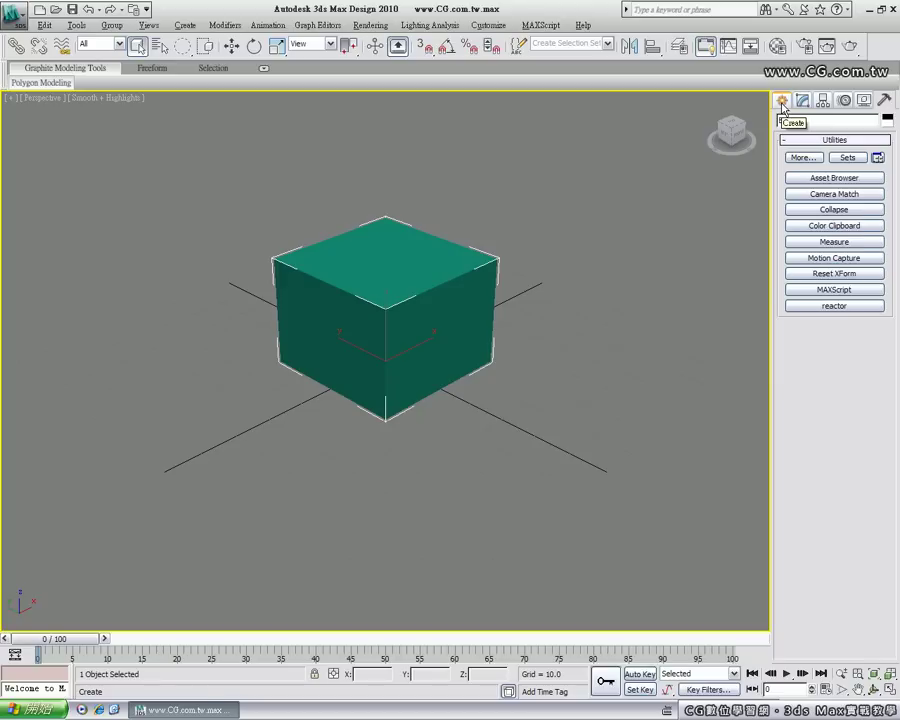
pyautogui.click(783, 104)
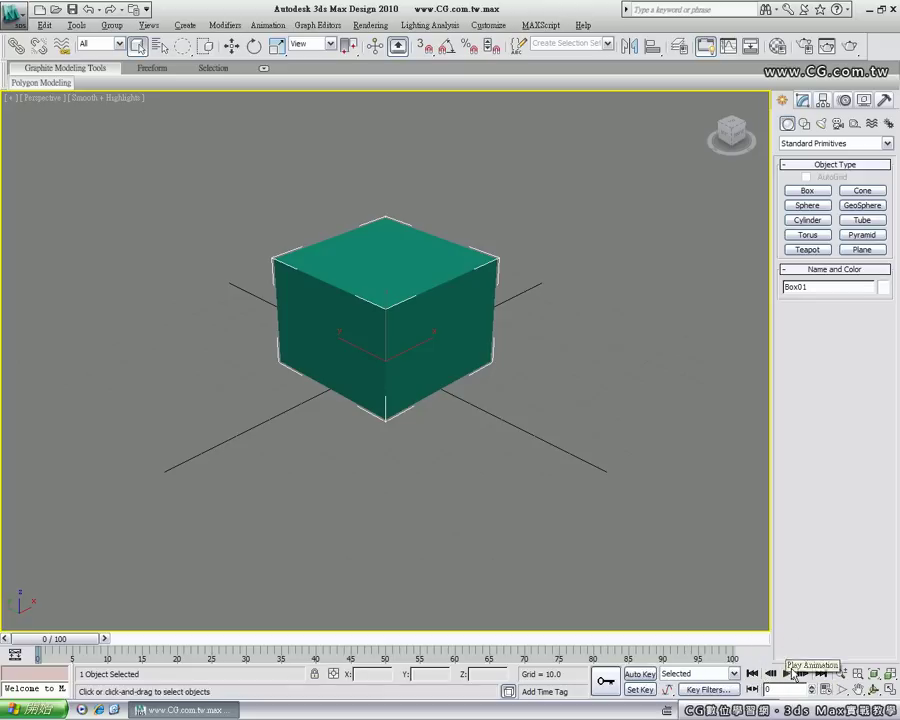
pyautogui.click(793, 673)
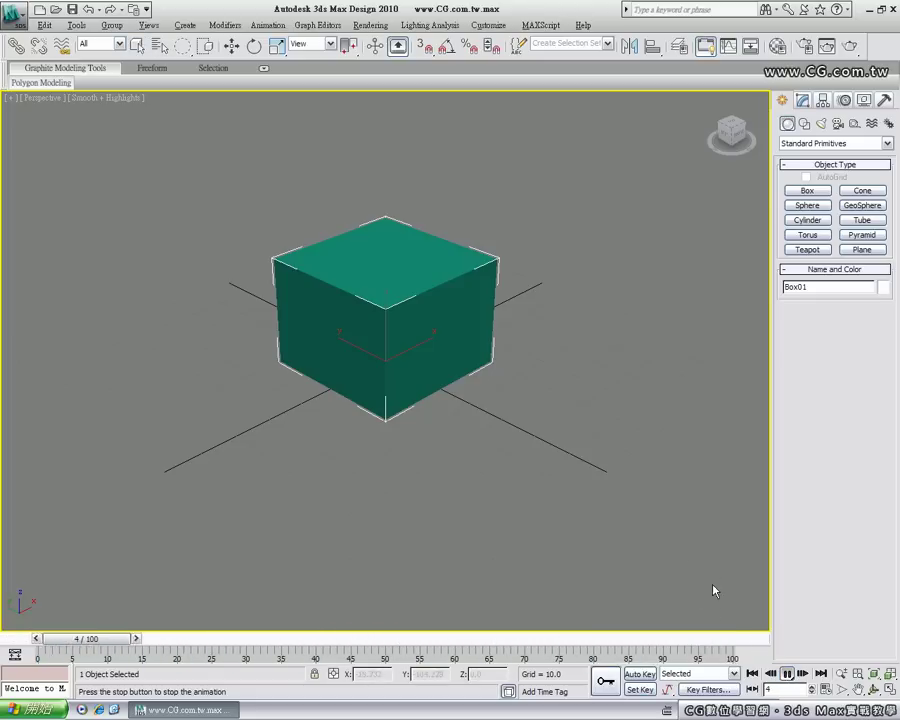
pyautogui.click(787, 673)
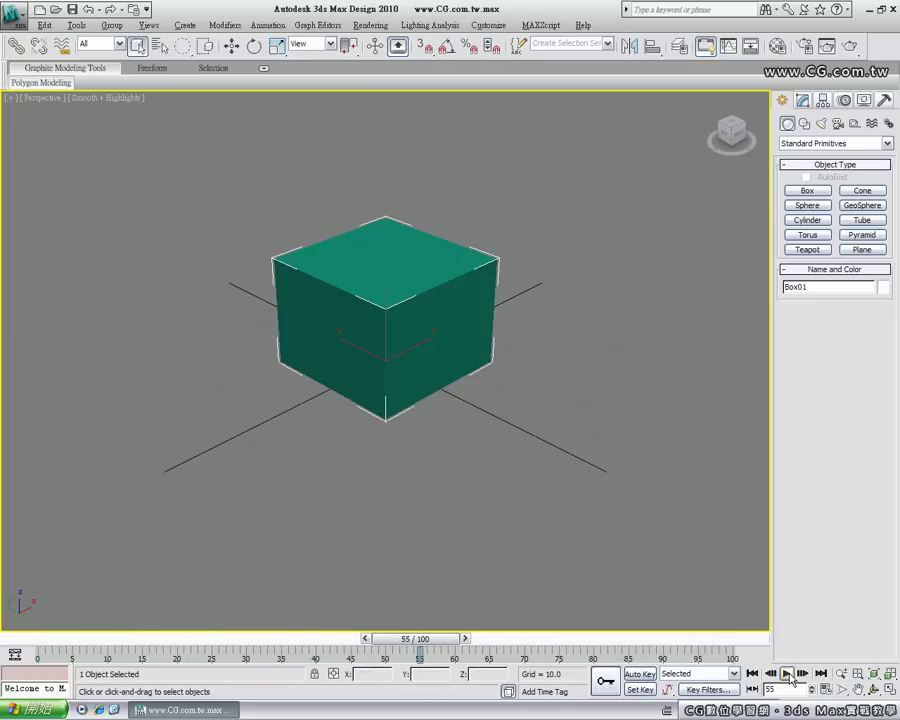
pyautogui.click(753, 674)
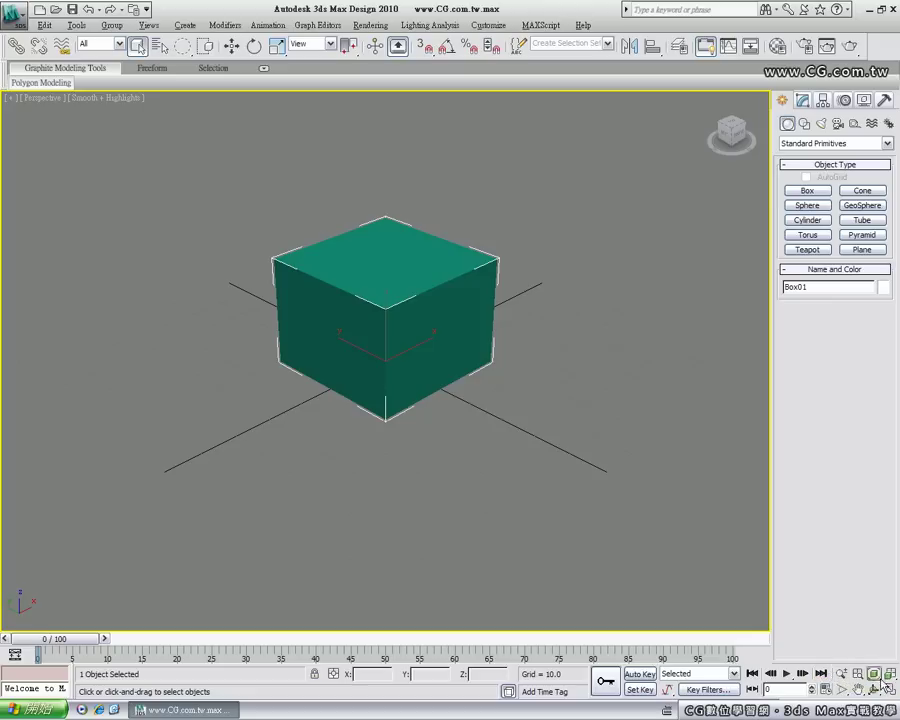
# Zoom in on the box using the Zoom and Zoom Region controls
pyautogui.click(841, 673)
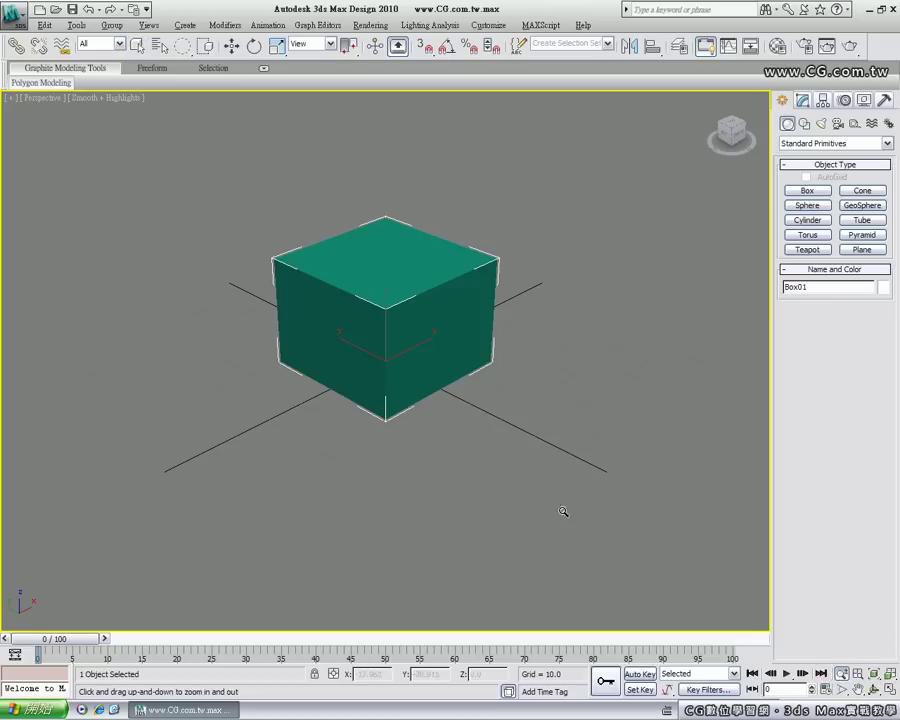
pyautogui.moveTo(401, 387); pyautogui.dragTo(401, 364)
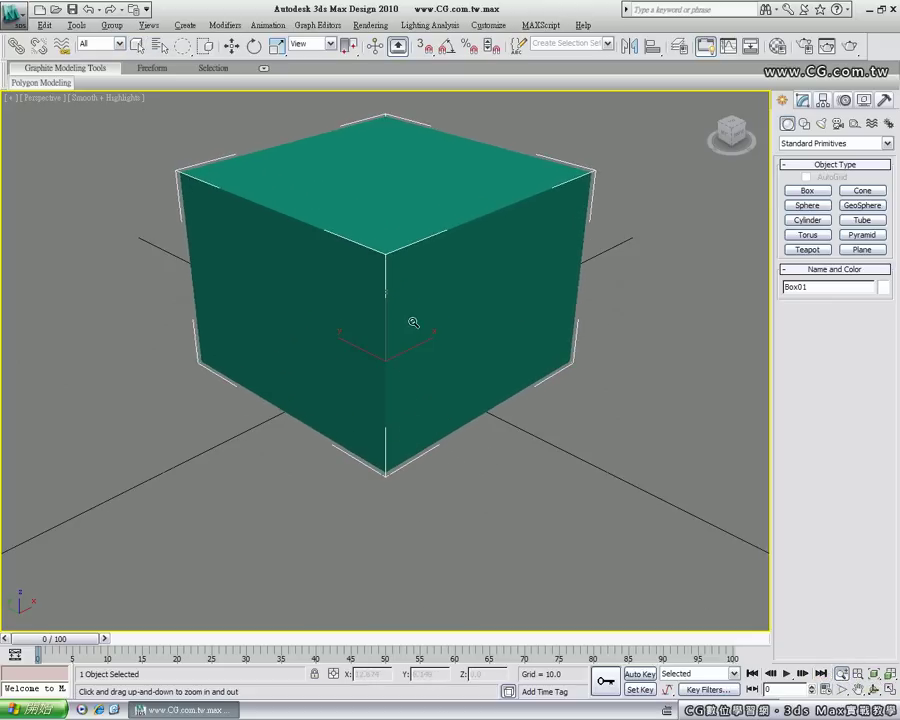
pyautogui.scroll(-4, 405, 360)
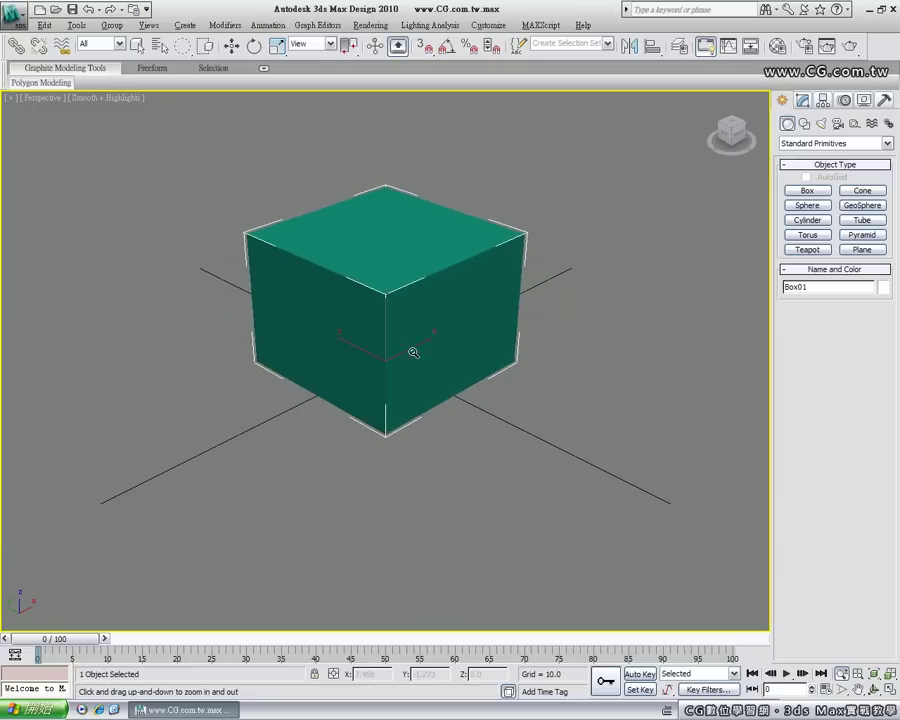
pyautogui.click(841, 689)
pyautogui.scroll(2, 443, 390)
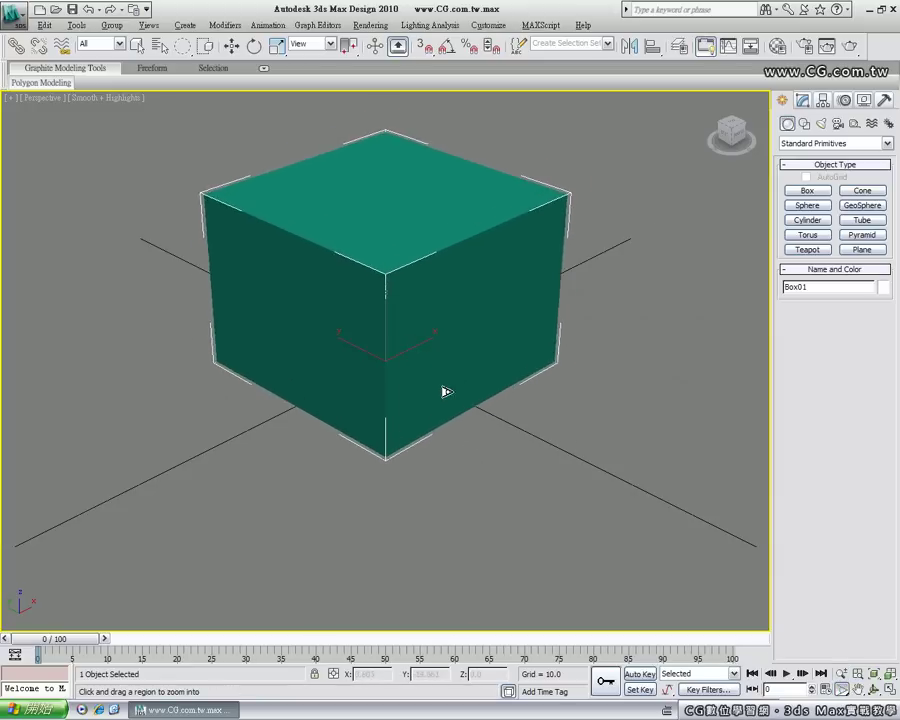
pyautogui.scroll(-2, 443, 405)
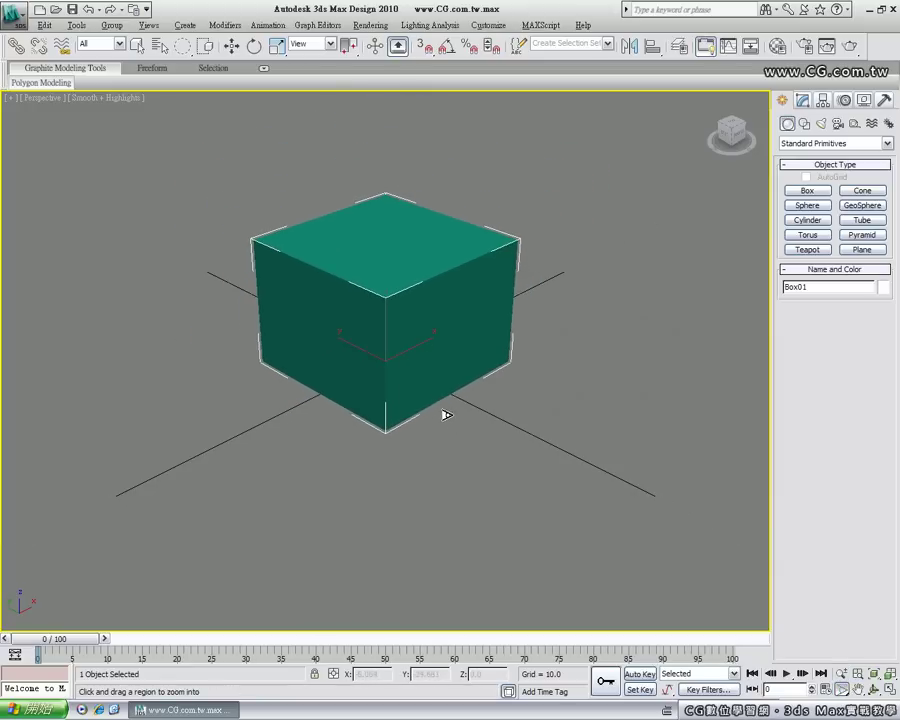
# Pan the box toward the lower right and arc-rotate to a new angle
pyautogui.click(858, 689)
pyautogui.moveTo(496, 319)
pyautogui.mouseDown()
pyautogui.moveTo(345, 337)
pyautogui.moveTo(535, 374)
pyautogui.moveTo(492, 334)
pyautogui.mouseUp()
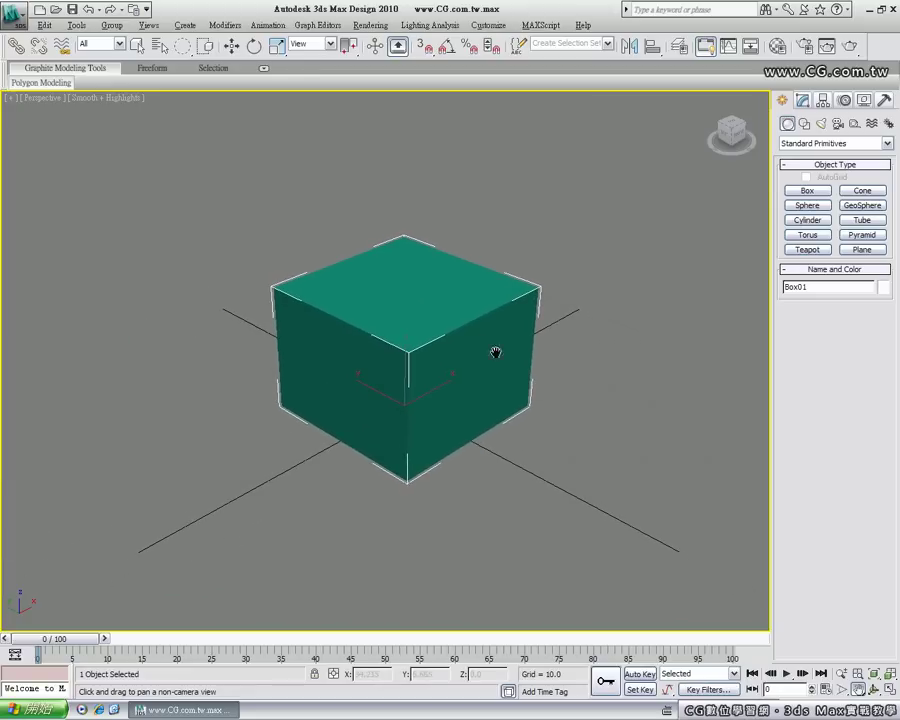
pyautogui.click(873, 689)
pyautogui.moveTo(474, 396)
pyautogui.mouseDown()
pyautogui.moveTo(349, 362)
pyautogui.moveTo(305, 329)
pyautogui.moveTo(333, 279)
pyautogui.moveTo(404, 295)
pyautogui.moveTo(471, 385)
pyautogui.moveTo(528, 410)
pyautogui.moveTo(575, 388)
pyautogui.moveTo(441, 399)
pyautogui.mouseUp()
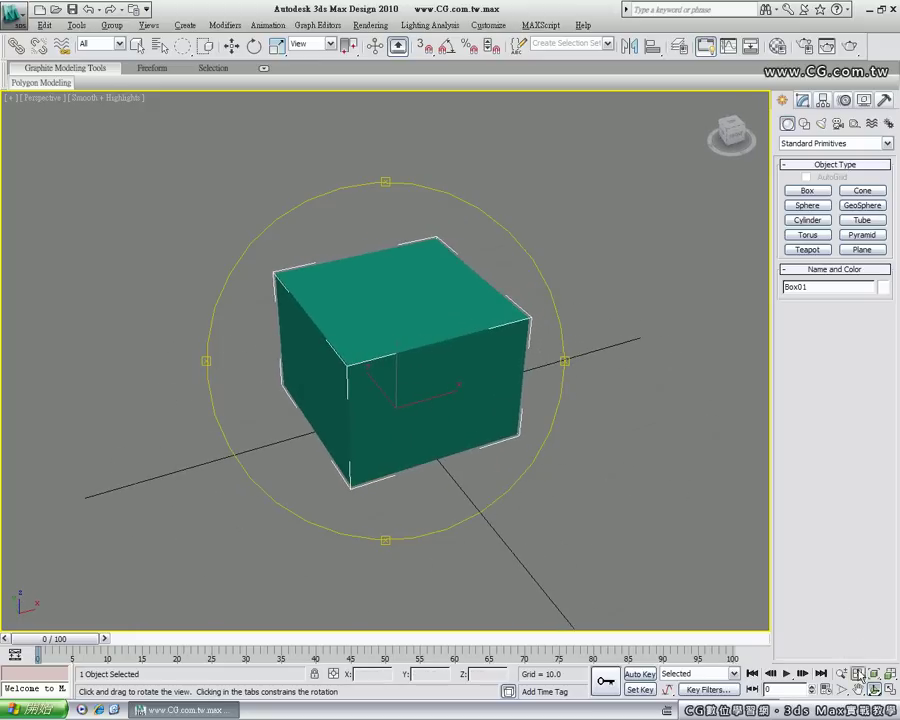
pyautogui.press('Escape')
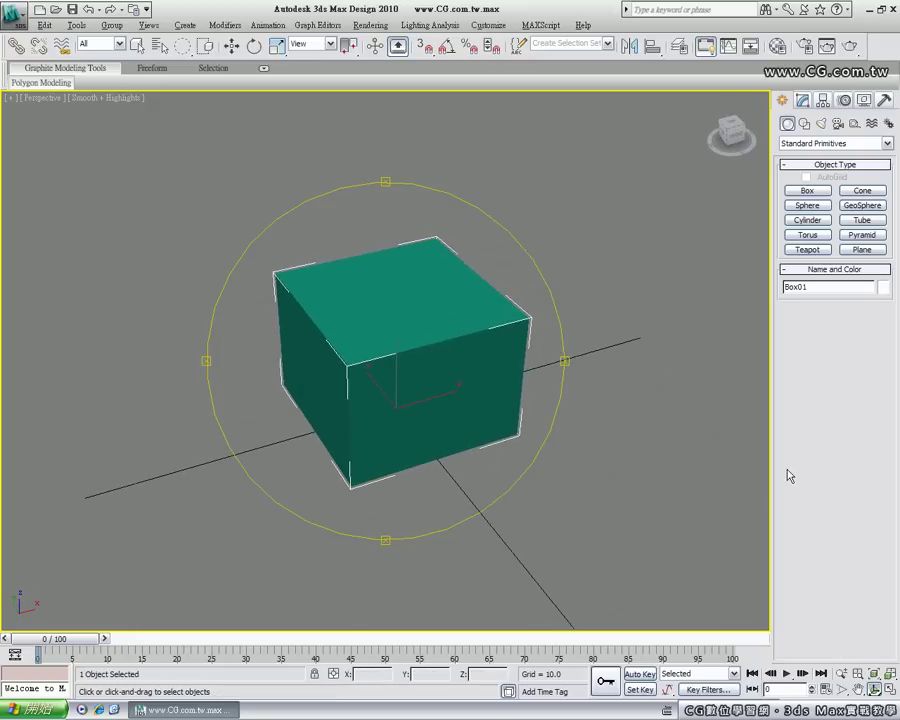